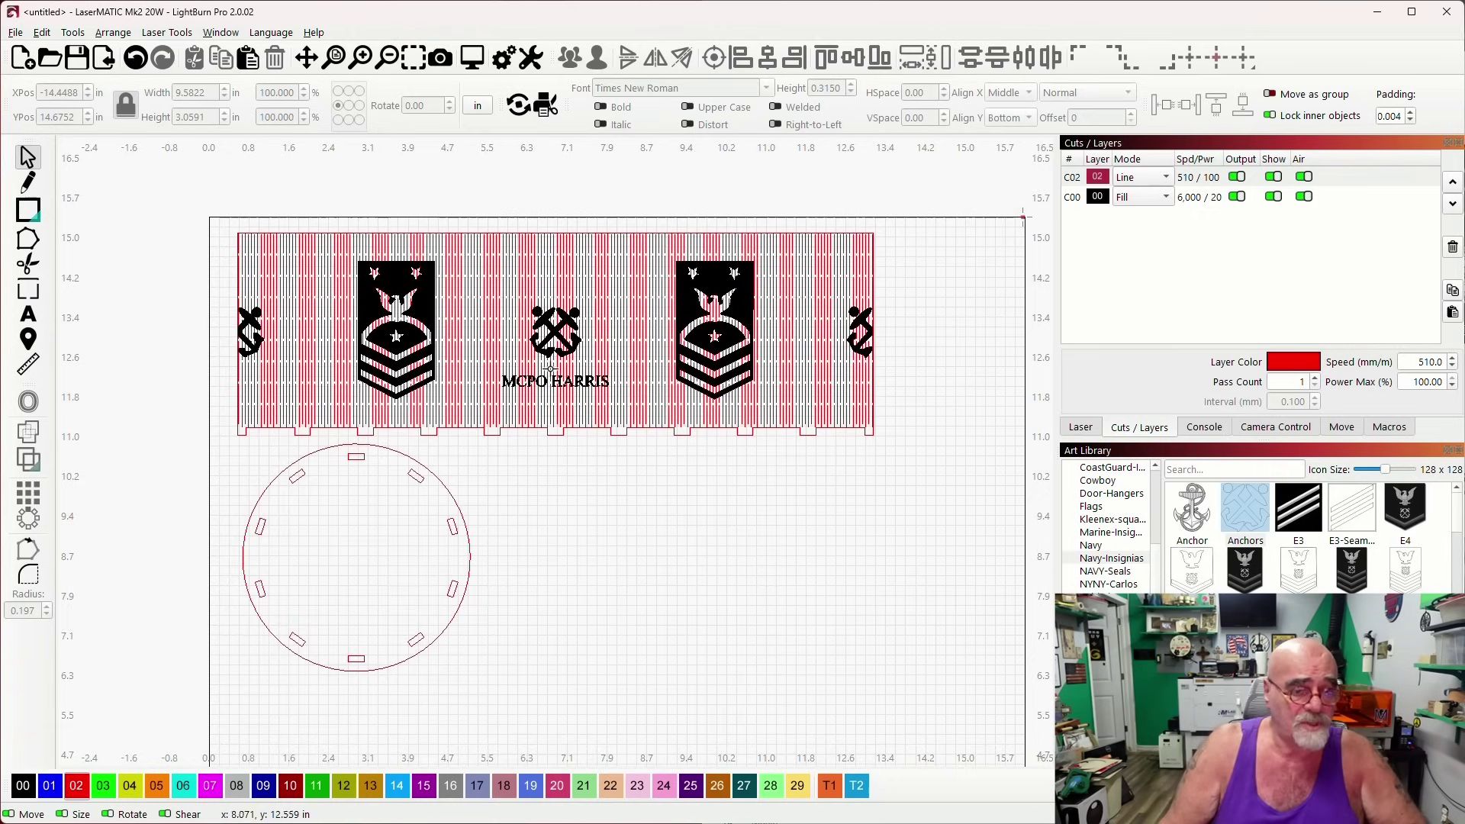
Step: Draw a circle about 5.3 in across in the empty area beside the work area, away from the existing design
scroll(550, 486, "left", 2)
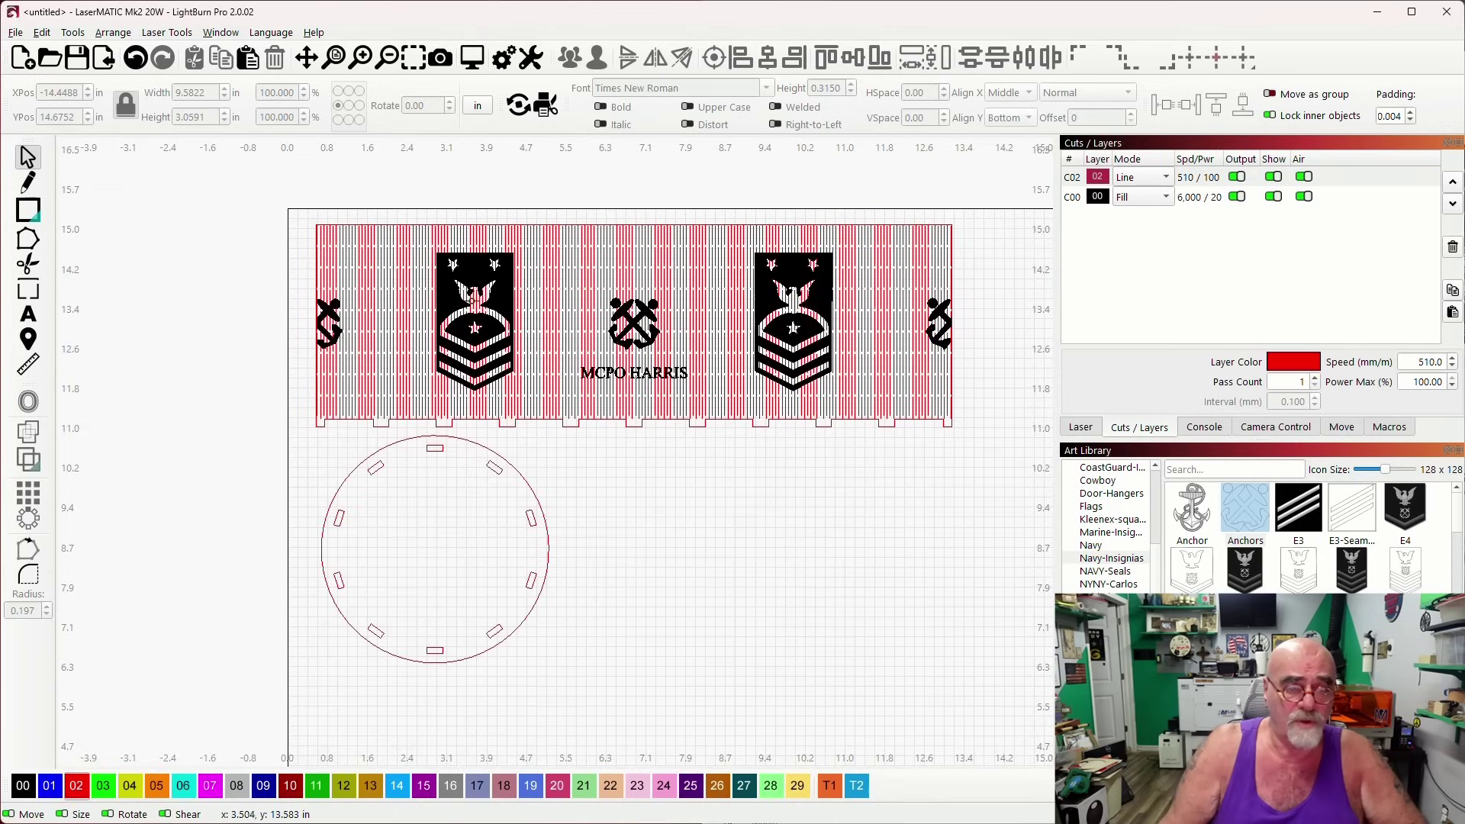
scroll(683, 462, "down", 2)
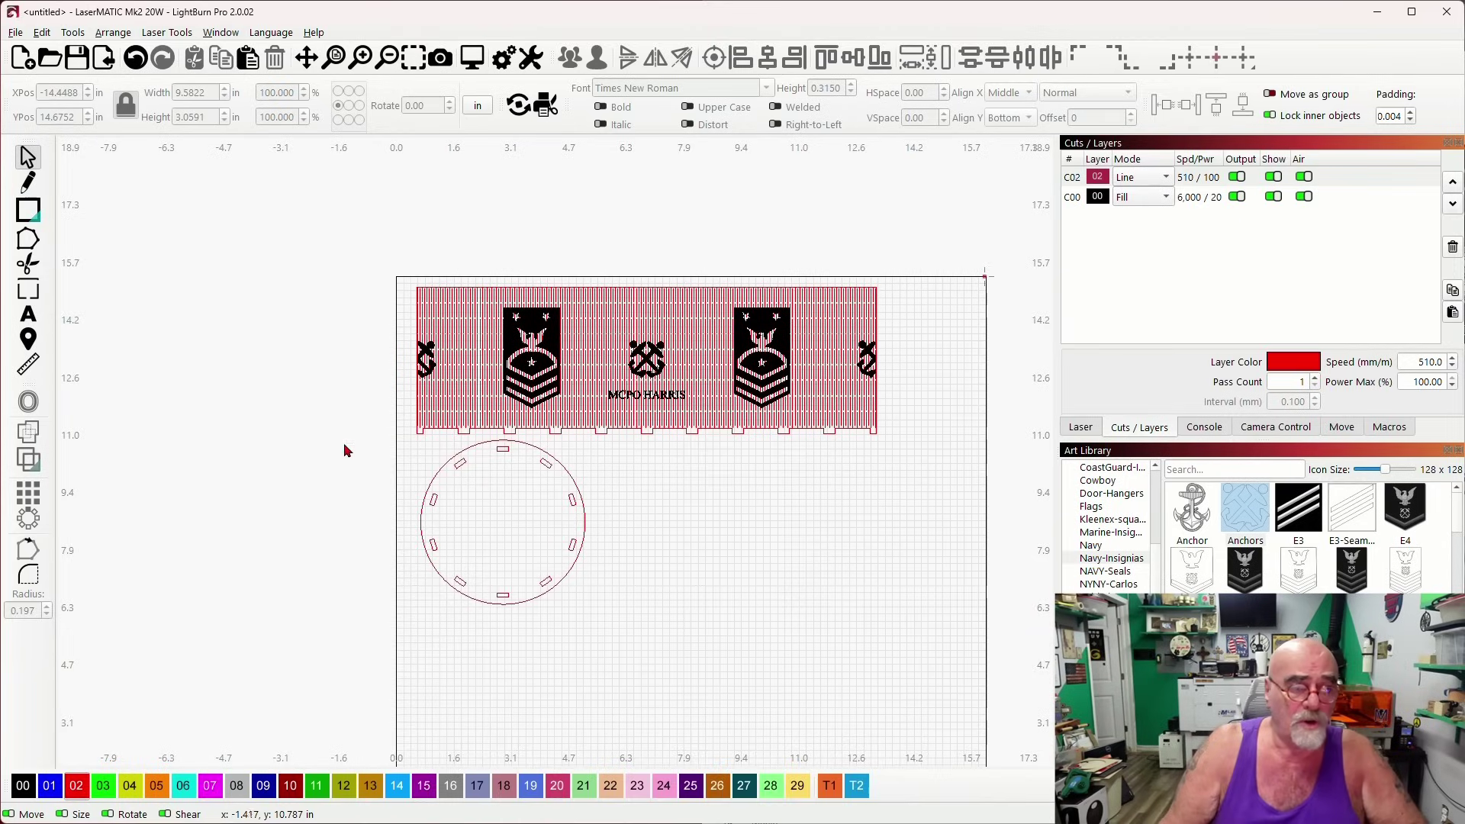
left_click_drag(343, 450, 906, 340)
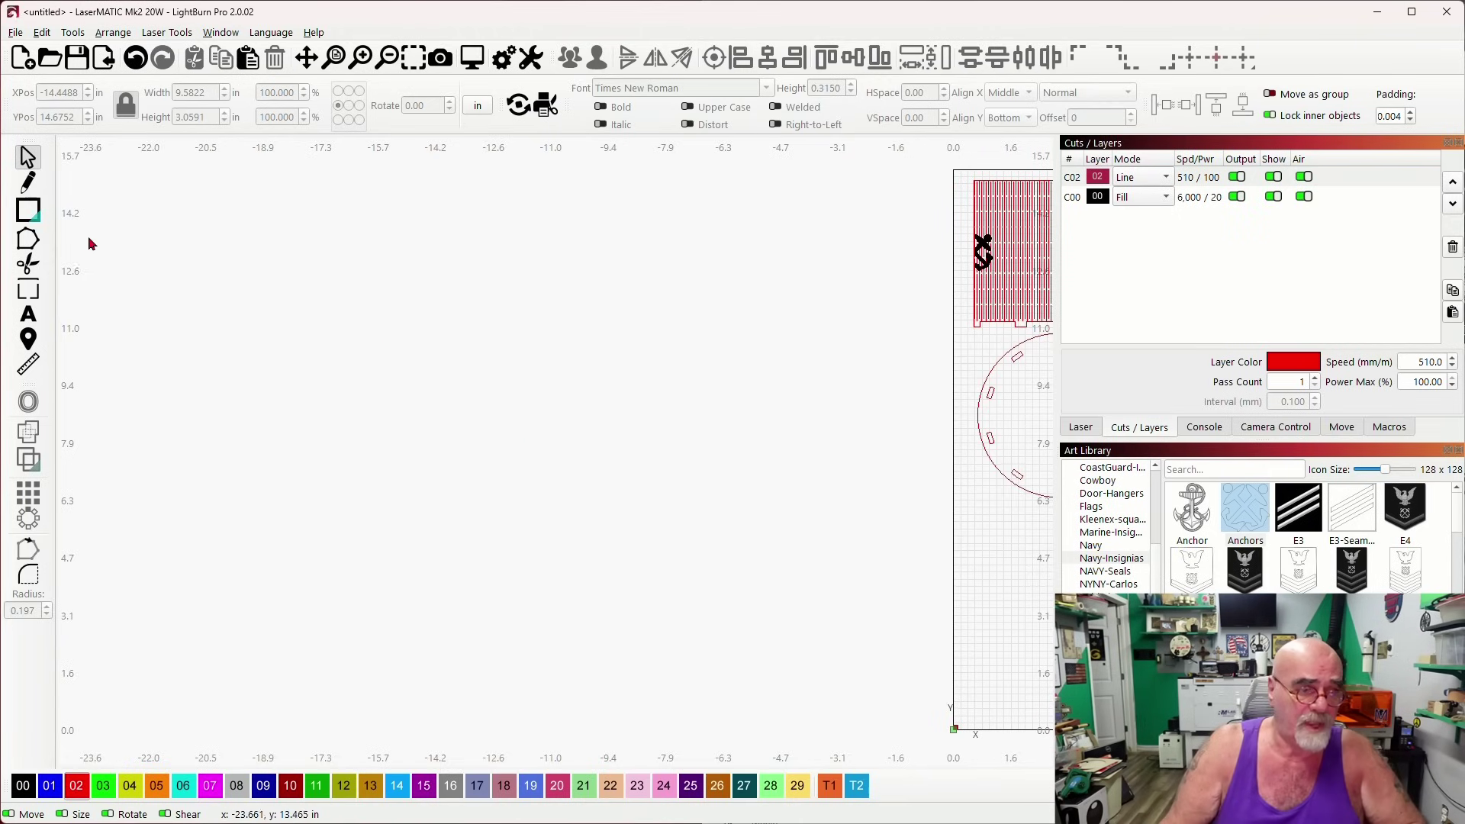
left_click(39, 220)
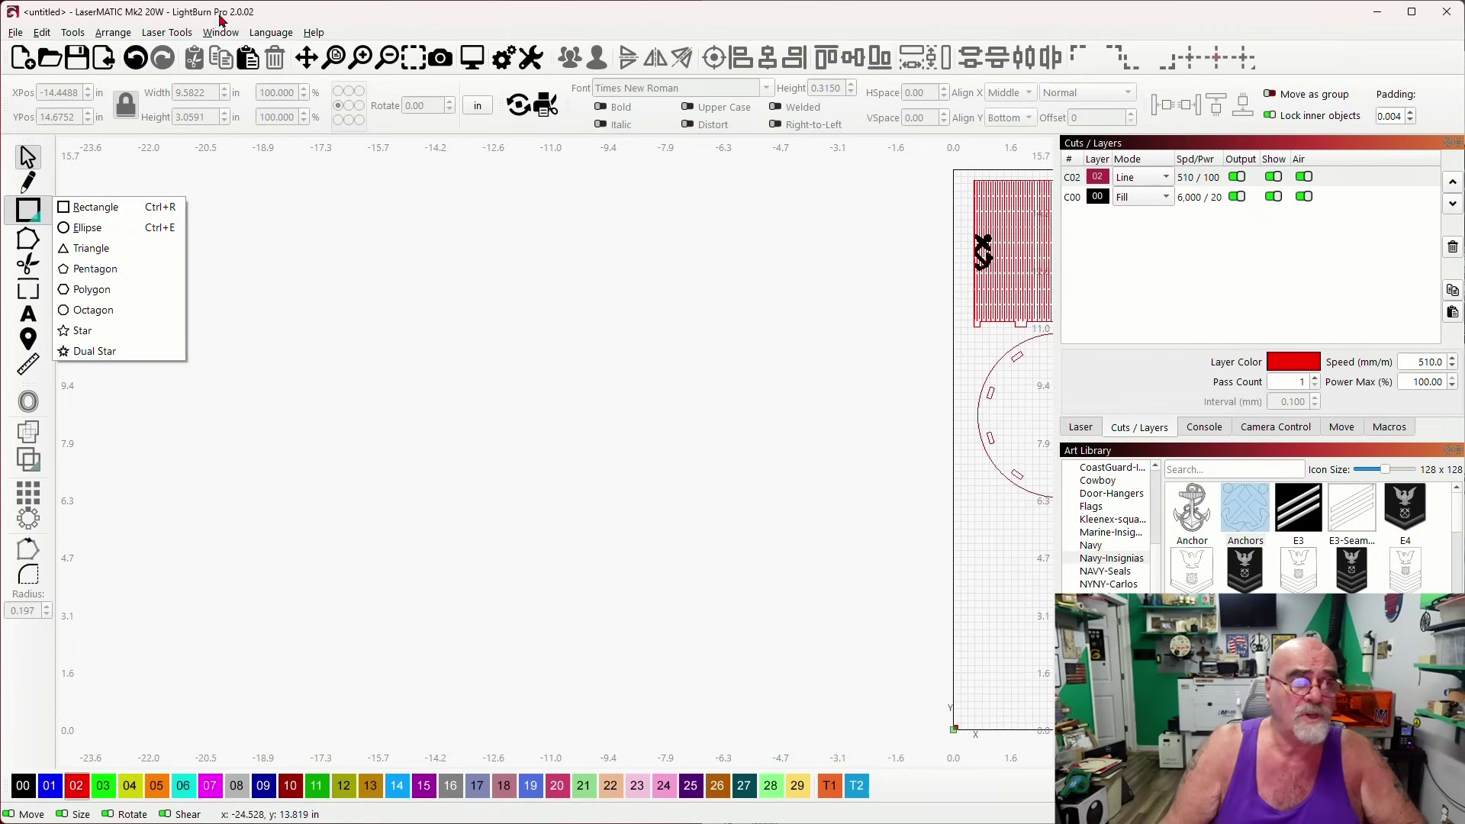
left_click(119, 231)
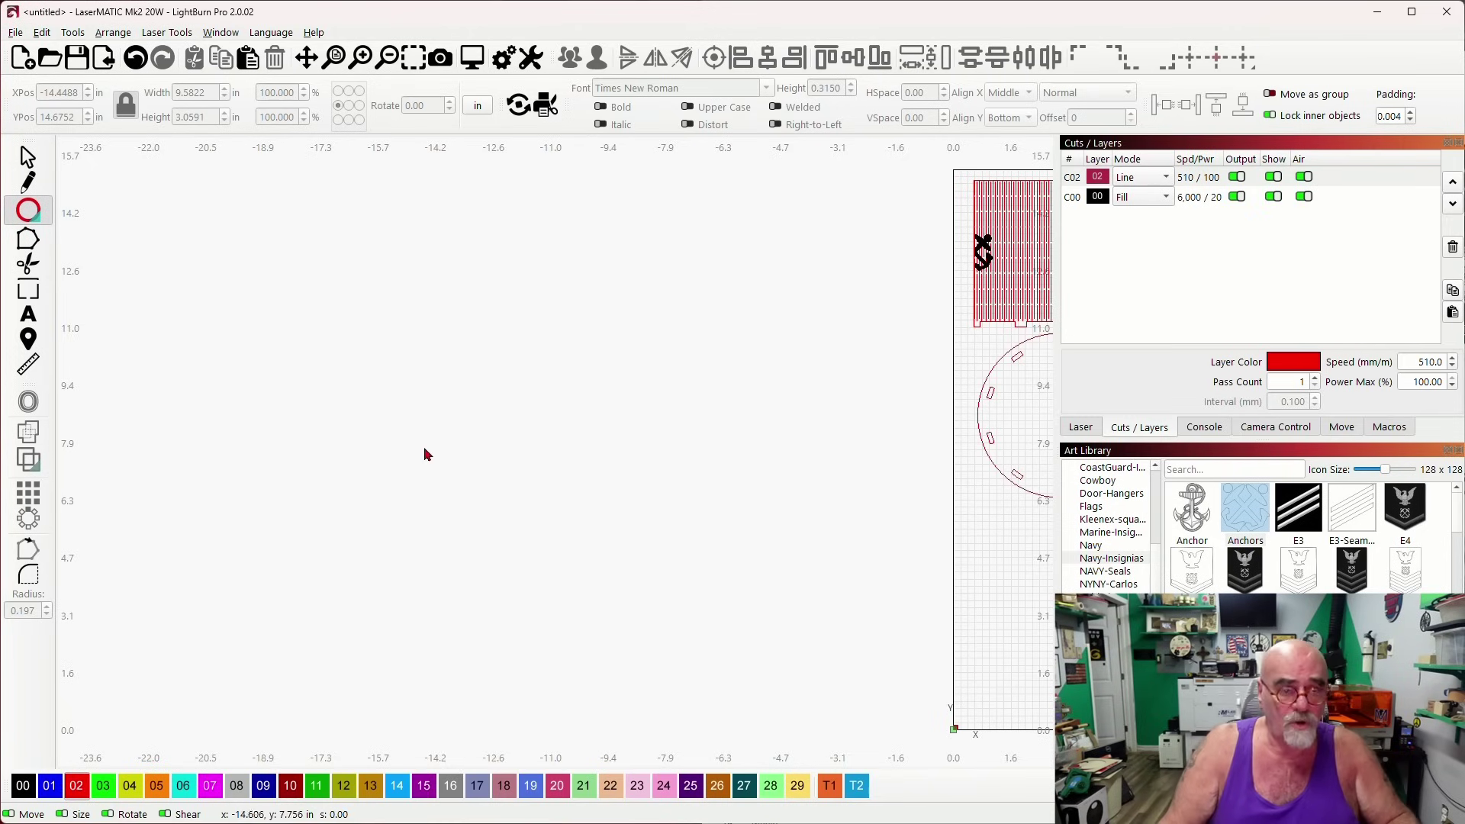
left_click_drag(365, 294, 560, 486)
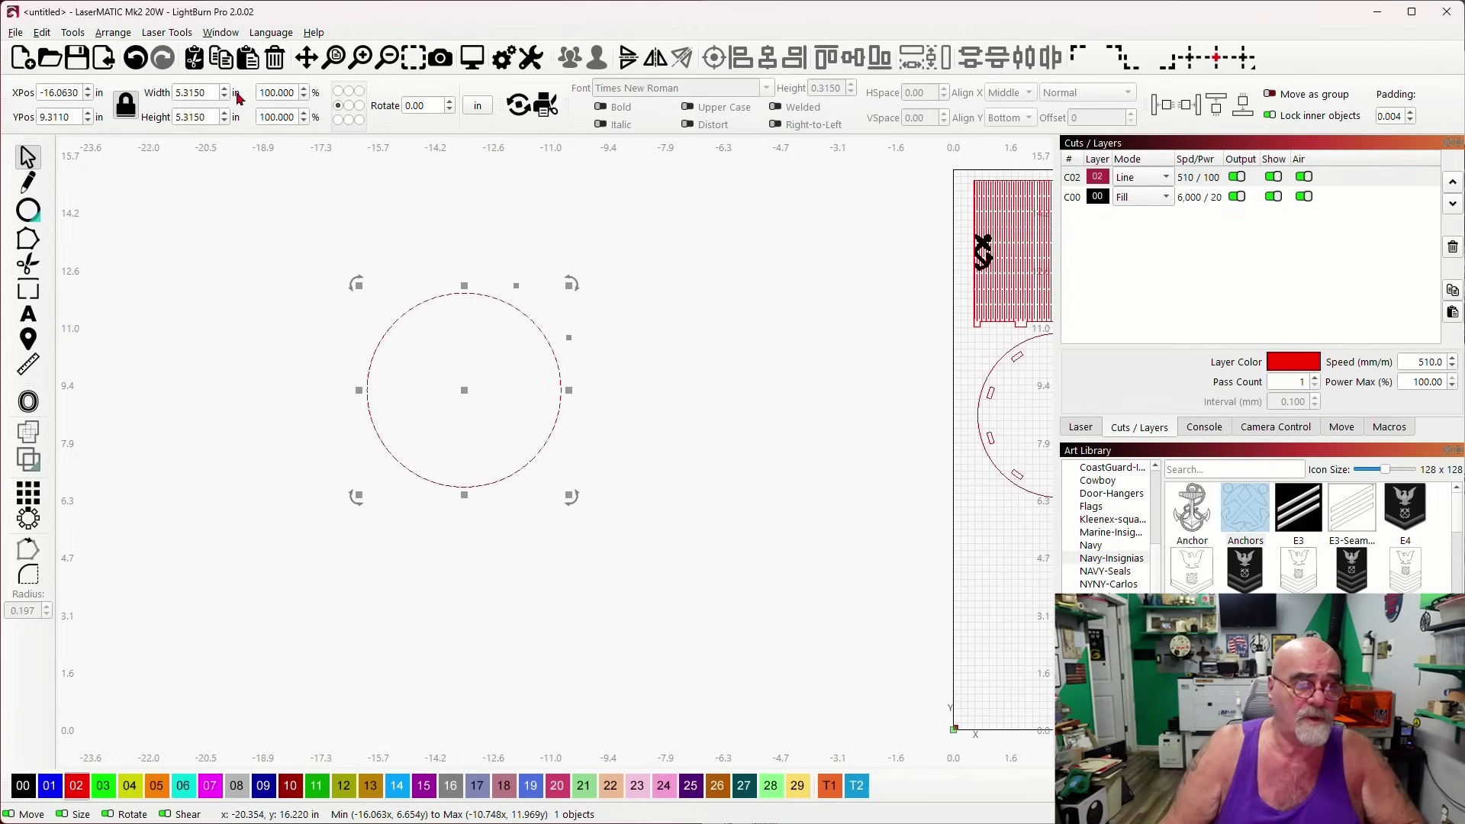
Step: Set the circle's diameter to 3 in with proportions locked, and switch the units to millimetres
double_click(195, 93)
type("3")
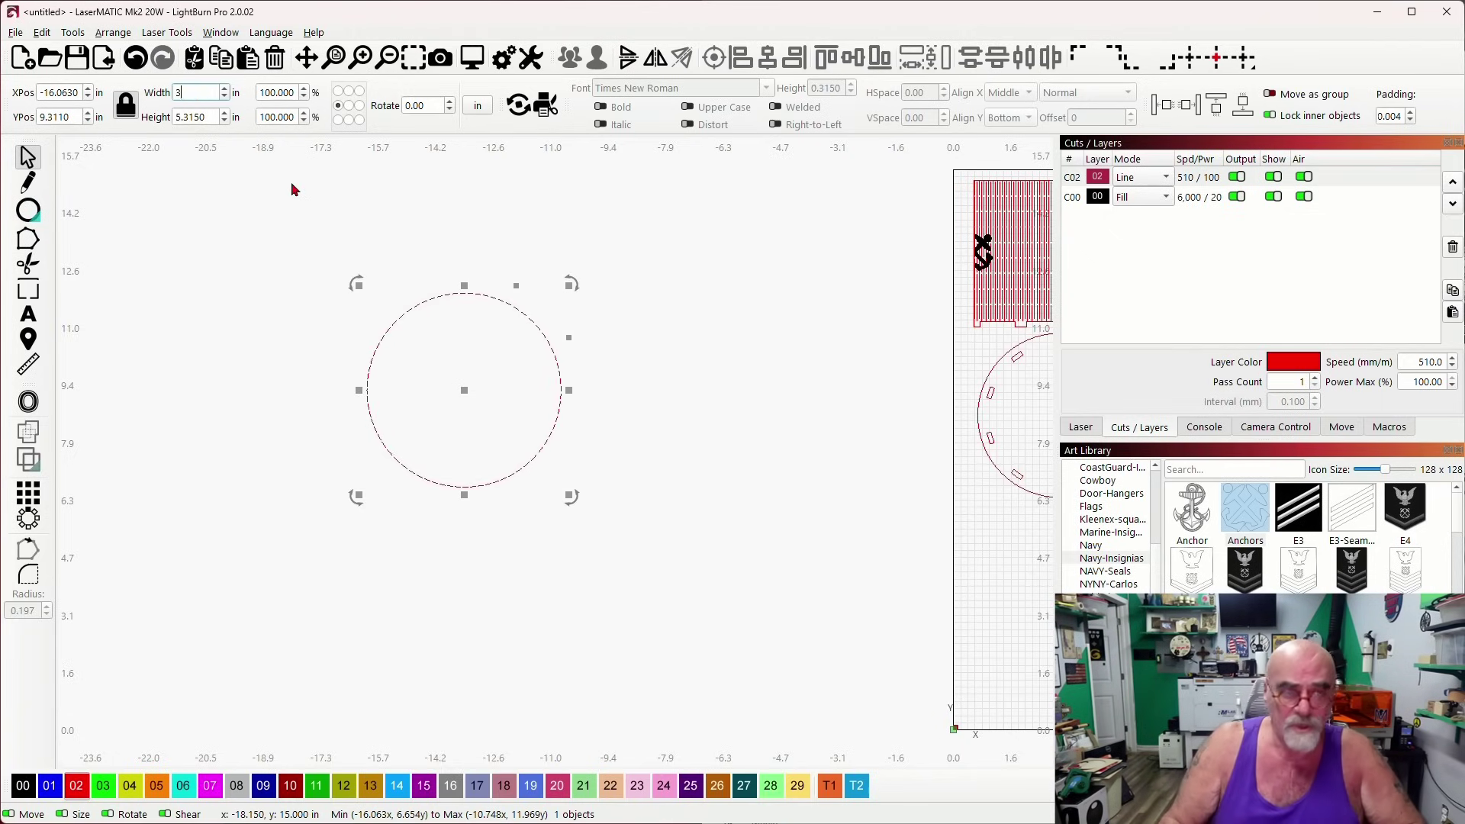
key("Return")
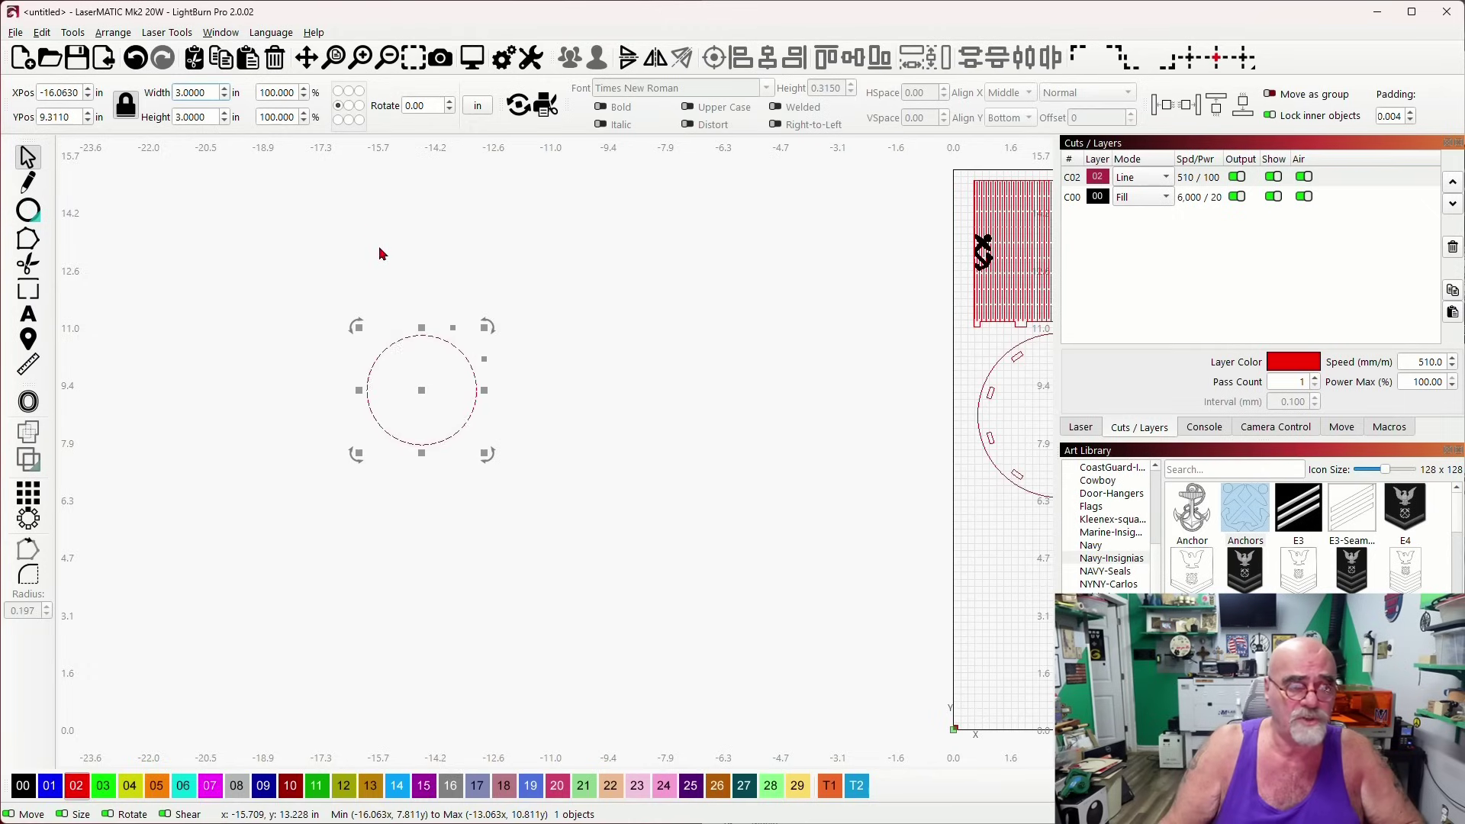
left_click(476, 105)
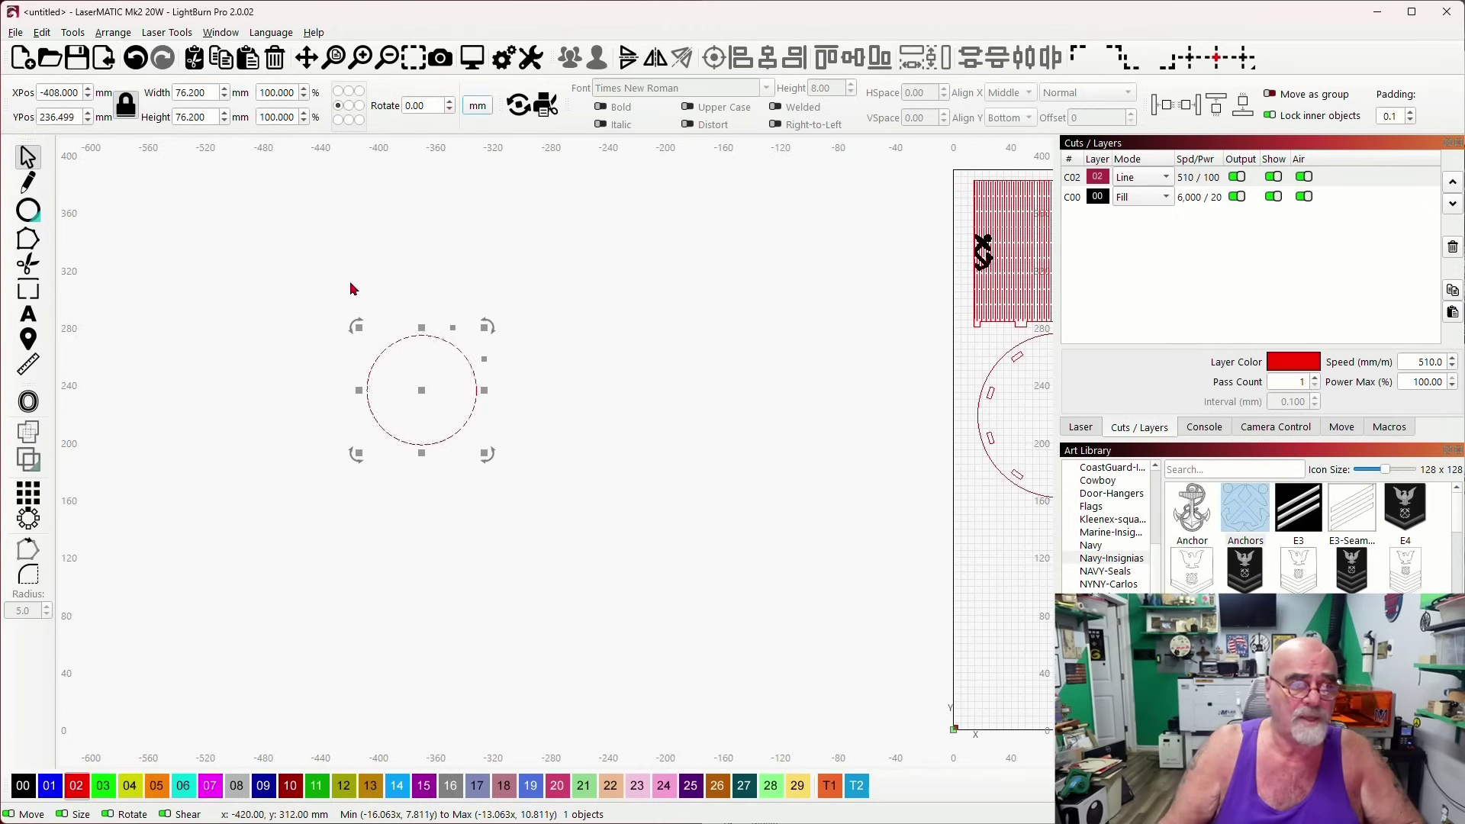
Step: Draw a rectangle about 22 mm wide and 8 mm high above and to the left of the circle
left_click(289, 320)
scroll(341, 362, "up", 4)
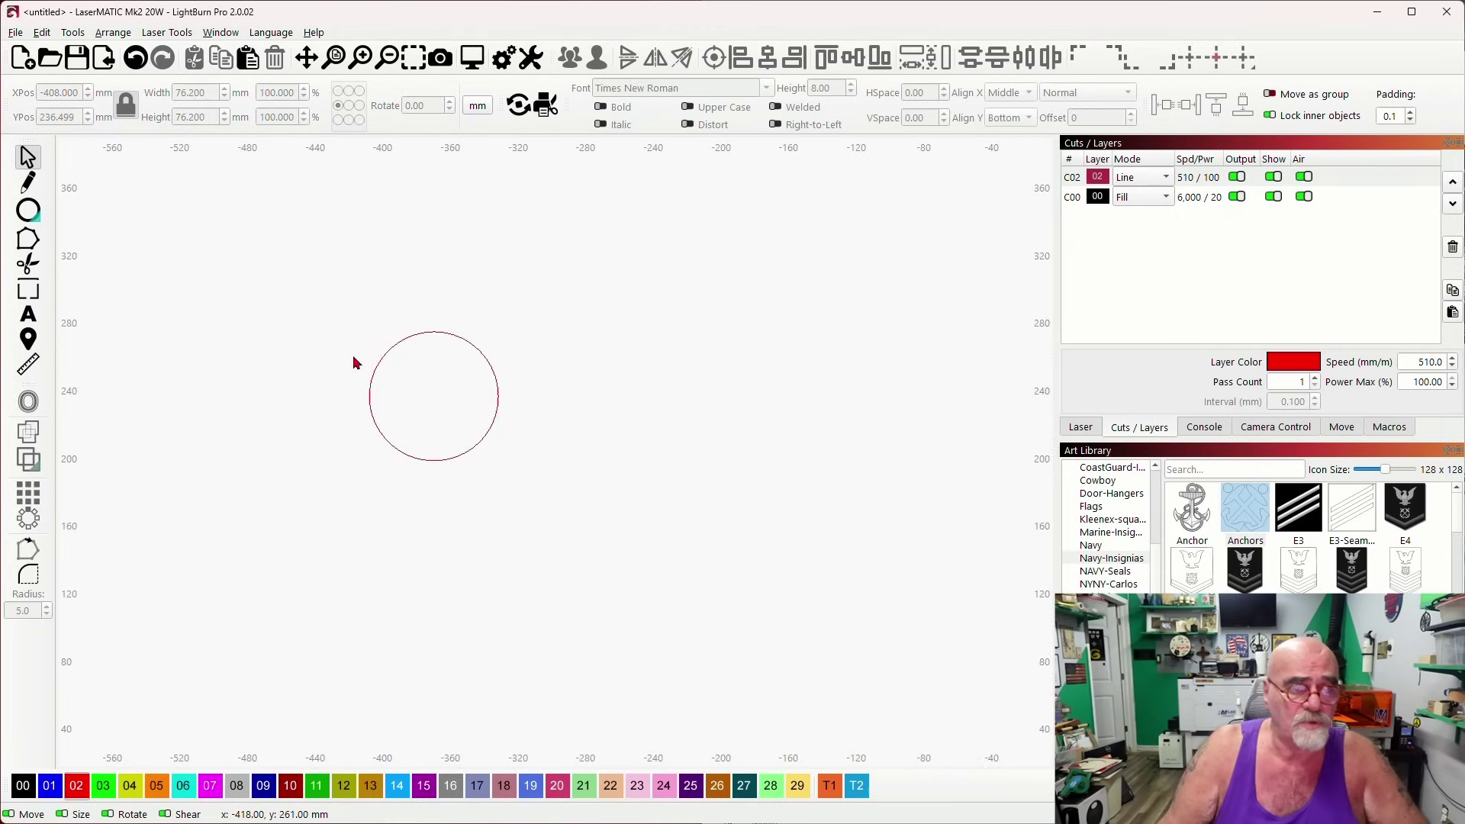
left_click_drag(331, 333, 293, 336)
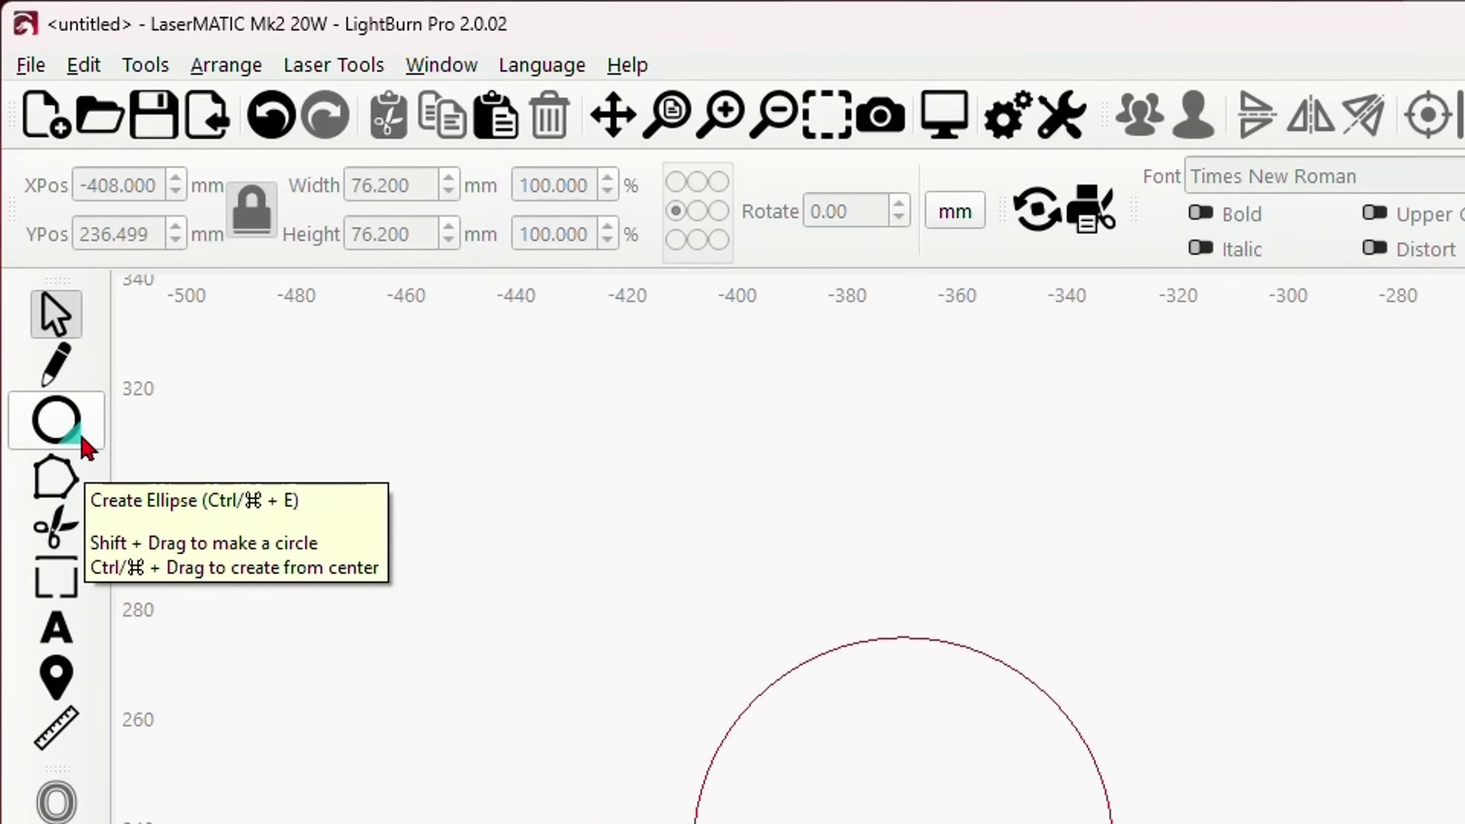
left_click(84, 446)
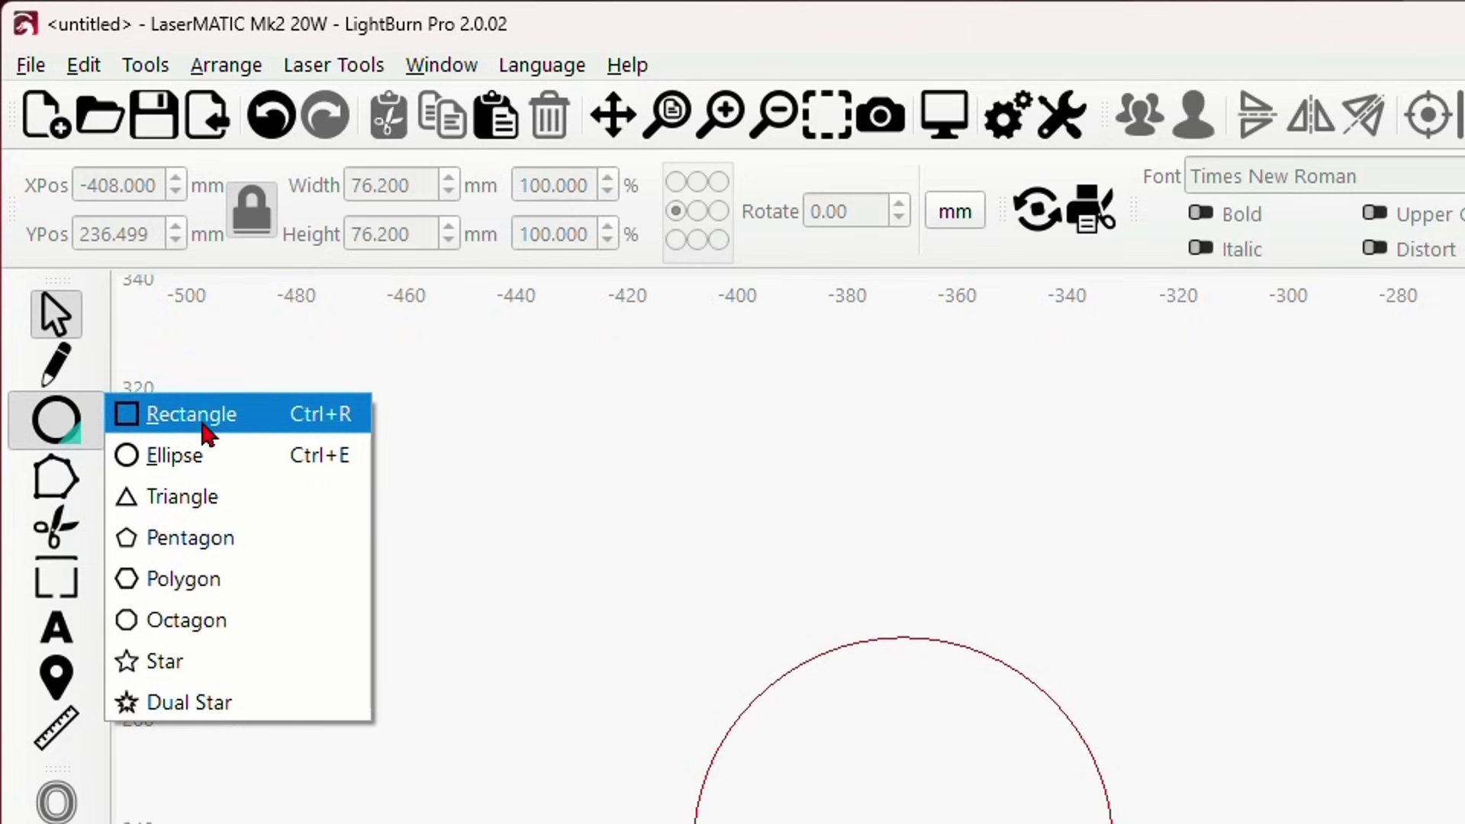
left_click(133, 427)
left_click_drag(528, 553, 650, 598)
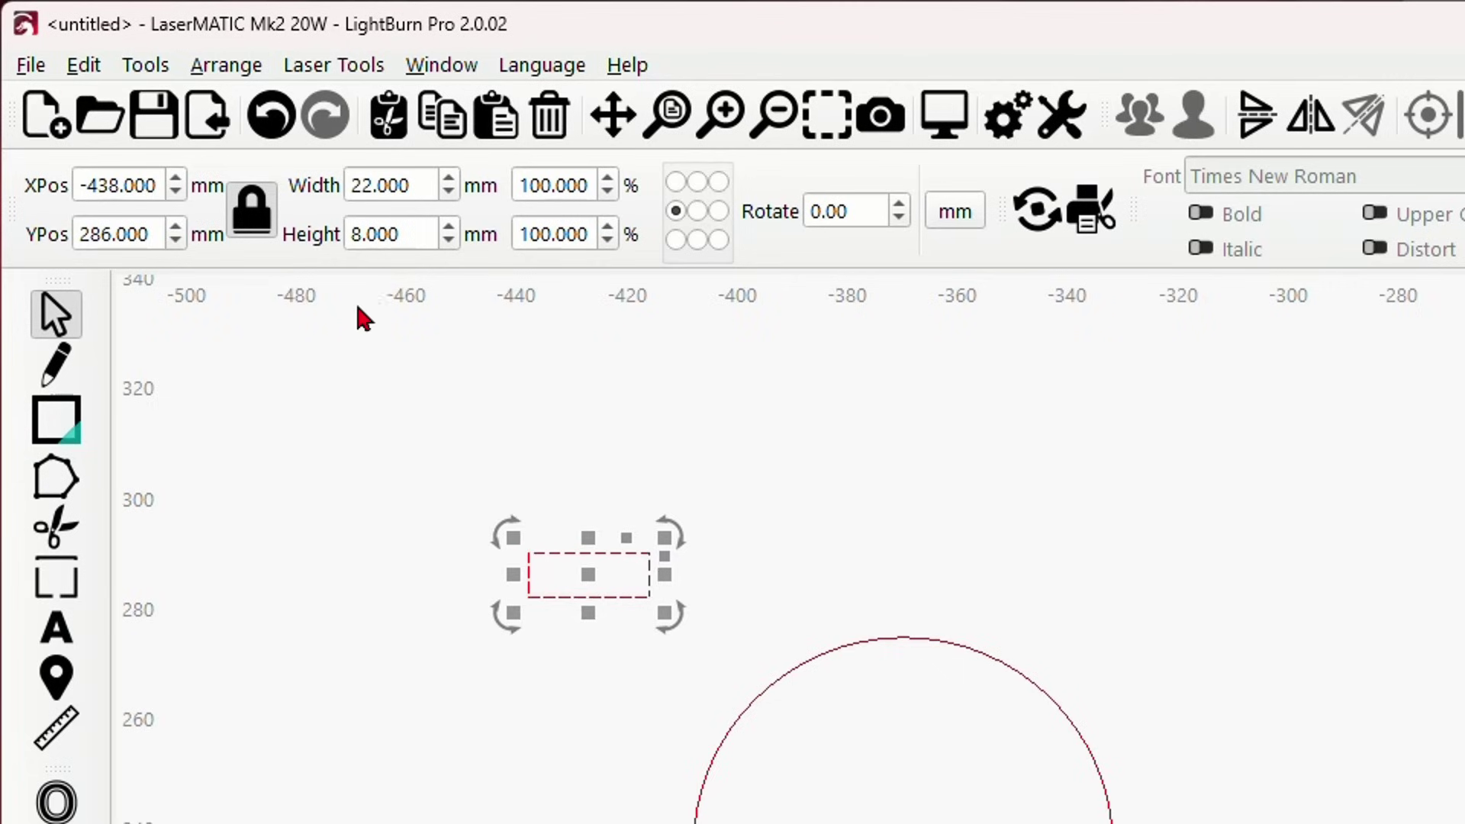
Step: Unlock the rectangle's proportions and set its size to 8 mm wide by 3 mm high
left_click(258, 230)
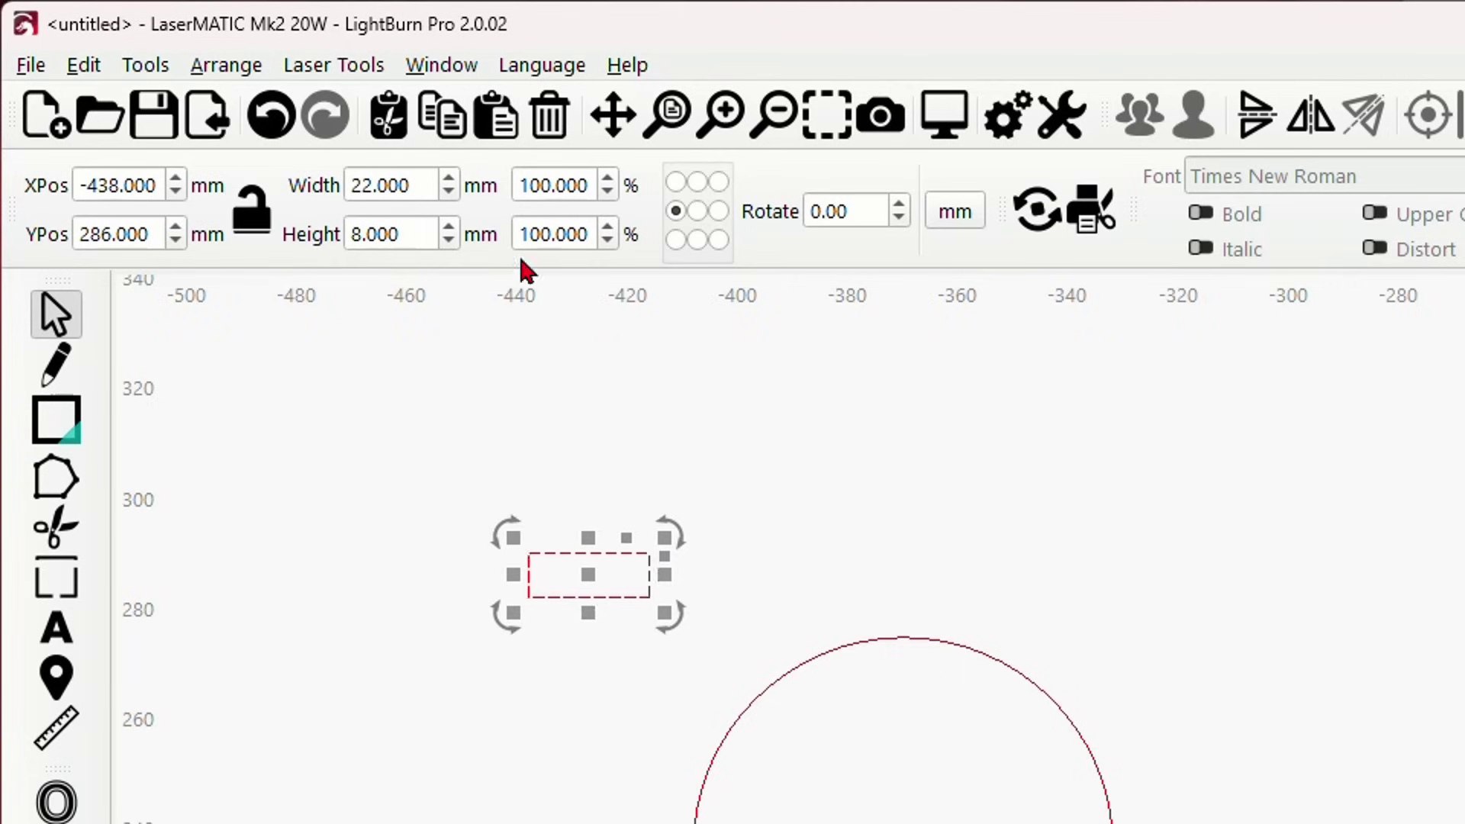
key("Tab")
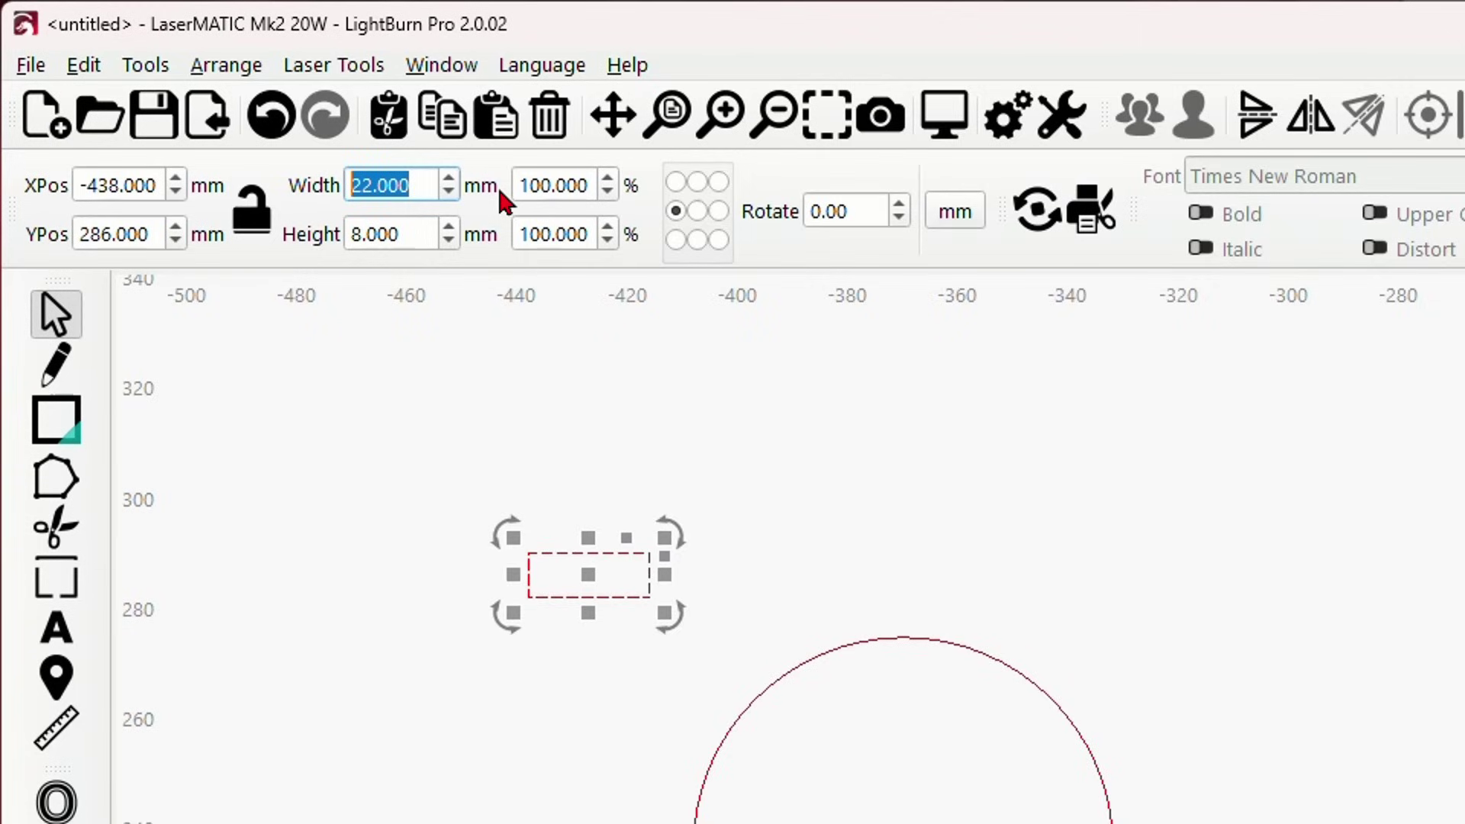
type("8")
key("Tab")
type("3")
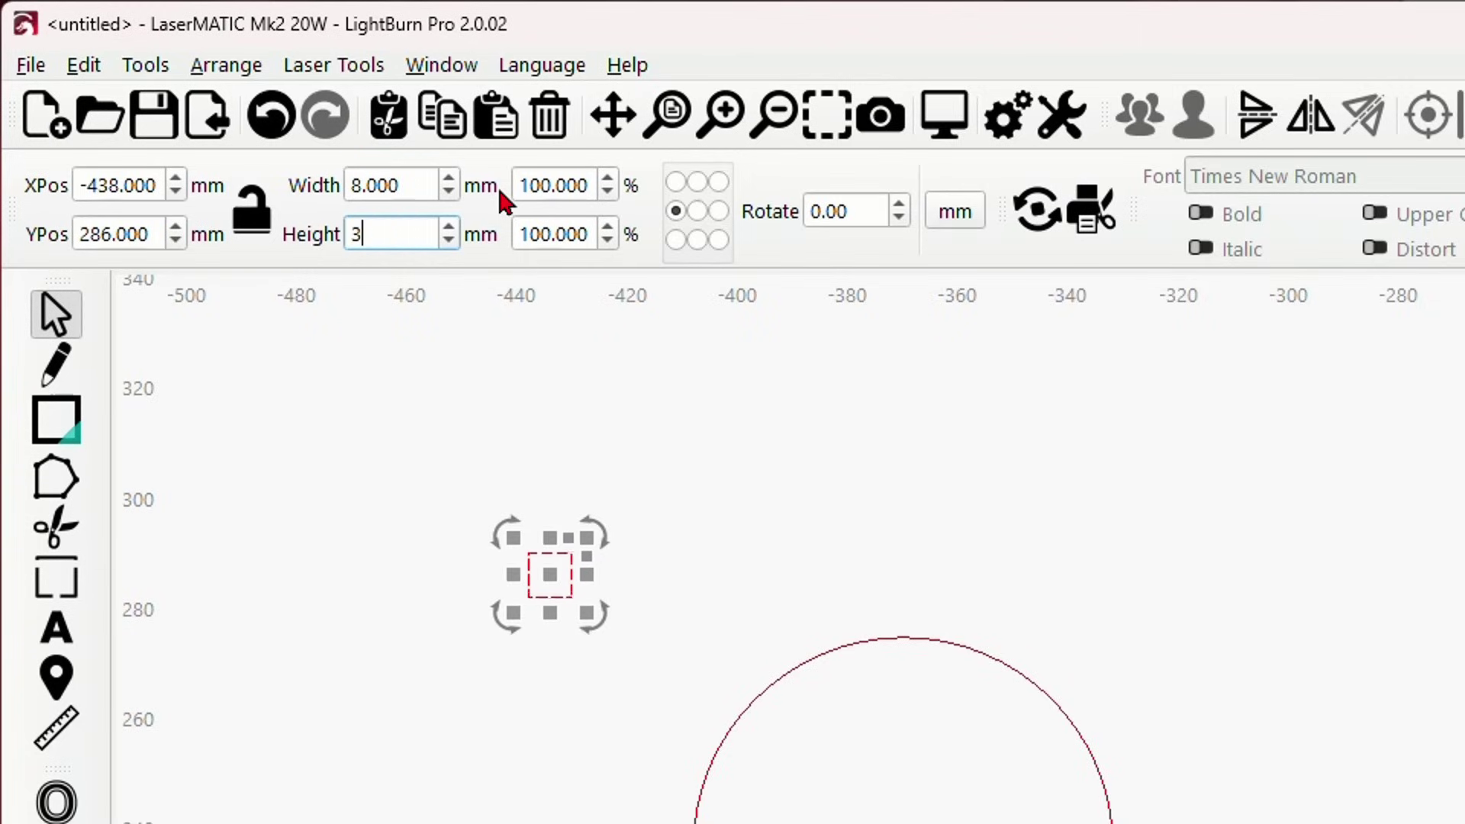
key("Return")
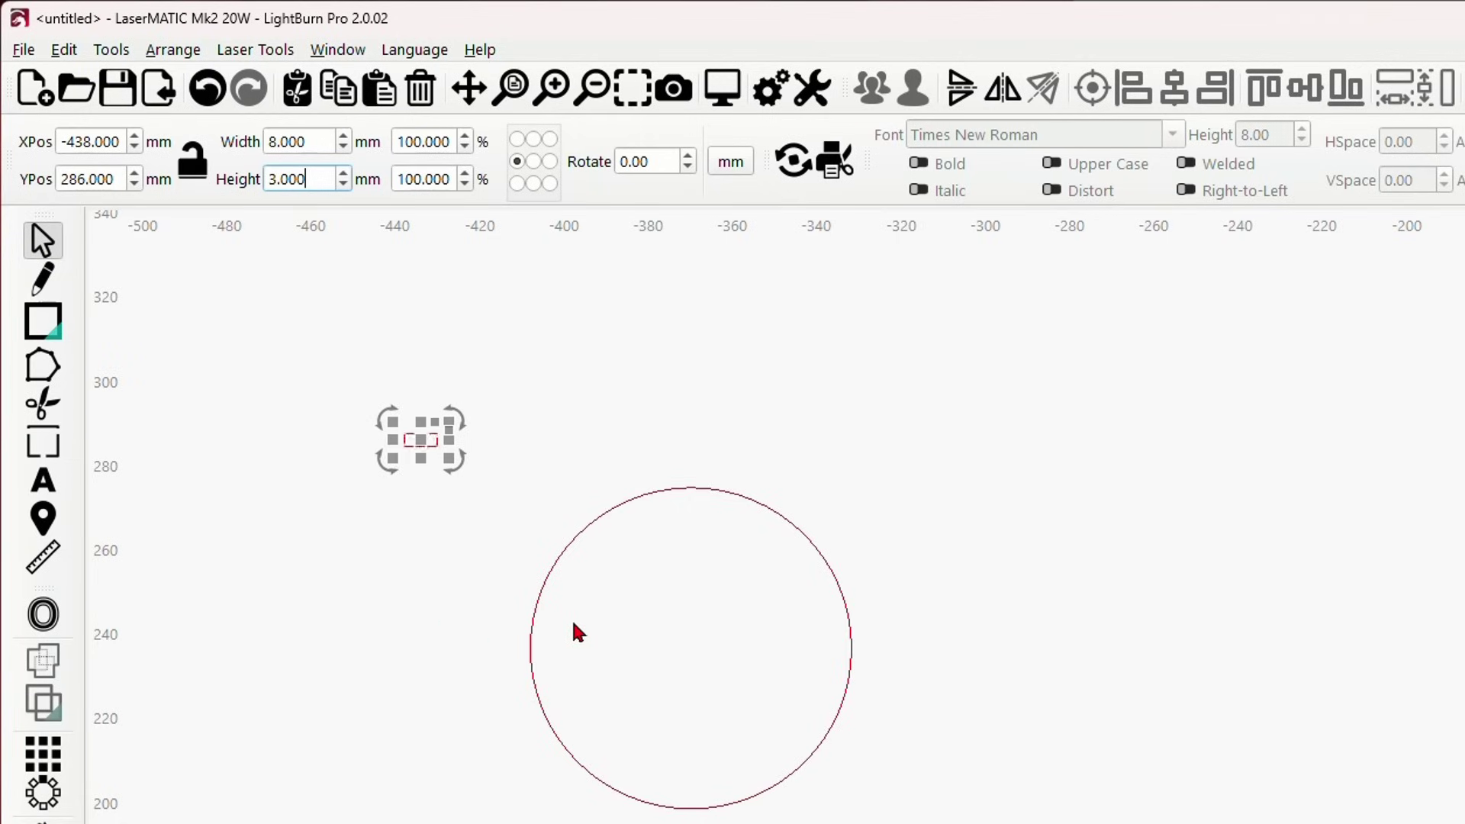
Step: Align the small rectangle with the circle's top edge and center it horizontally on the circle
left_click(702, 496, "shift")
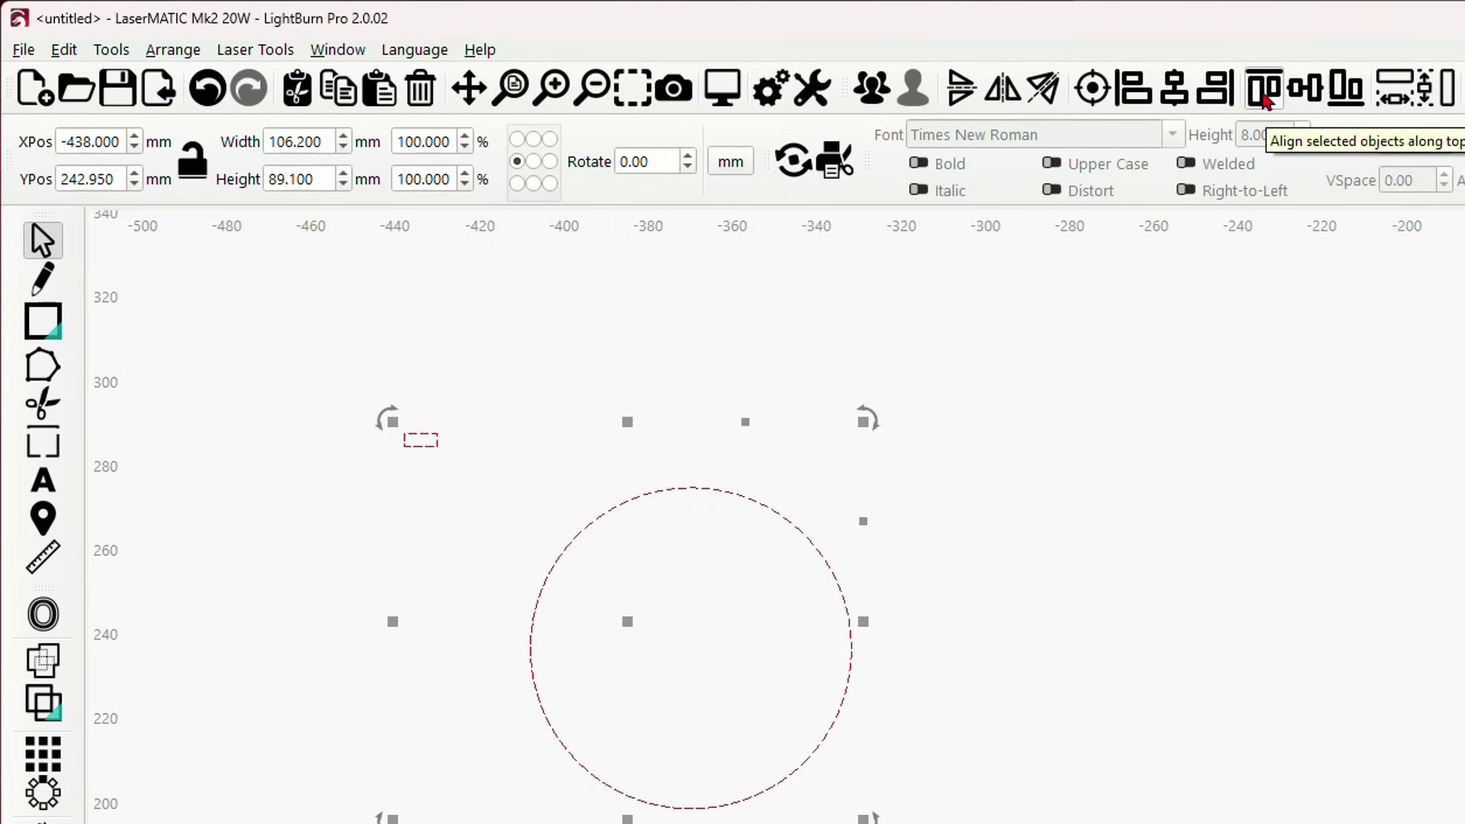
left_click(1305, 97)
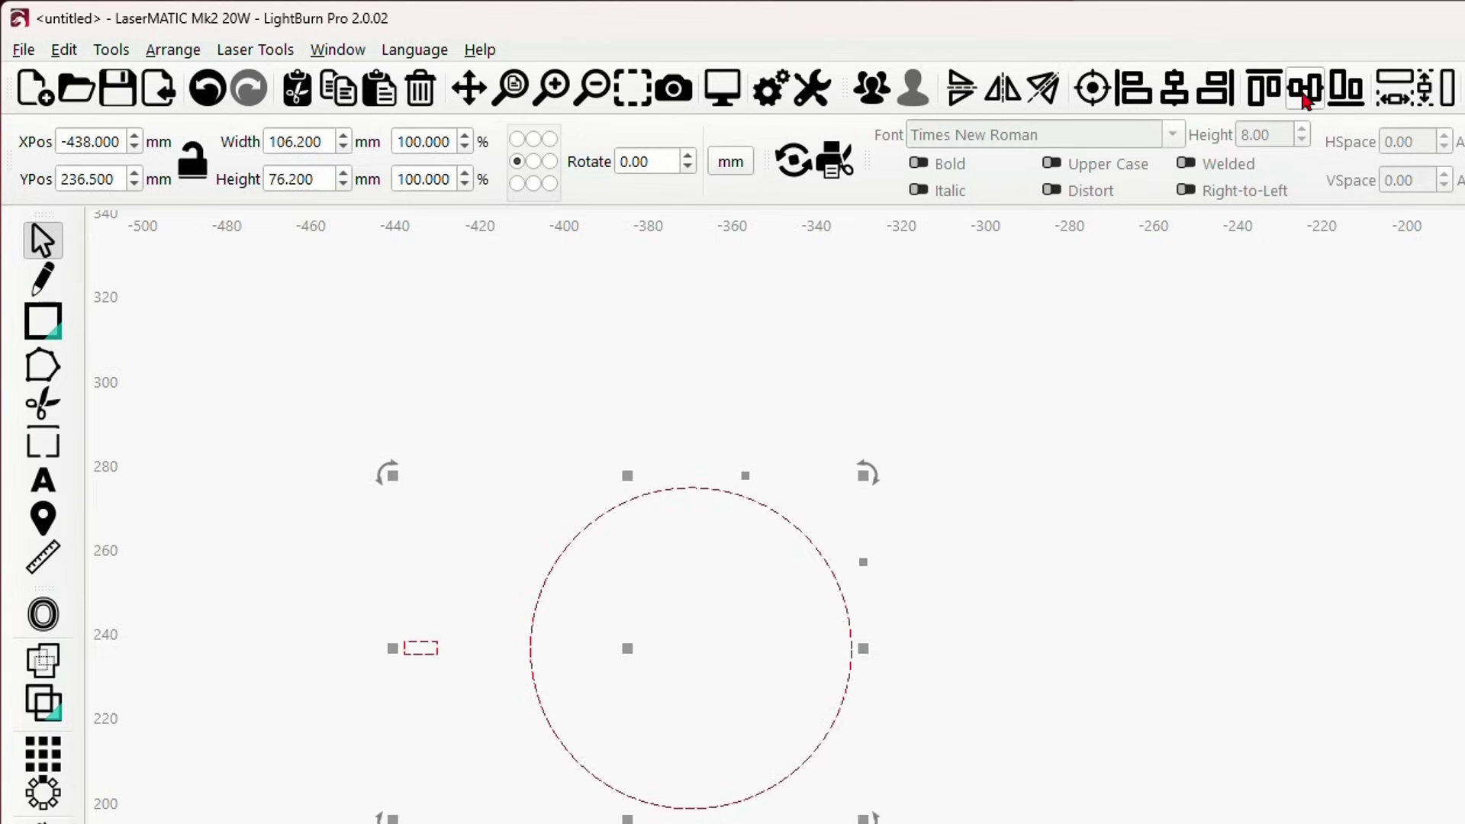
left_click(1267, 100)
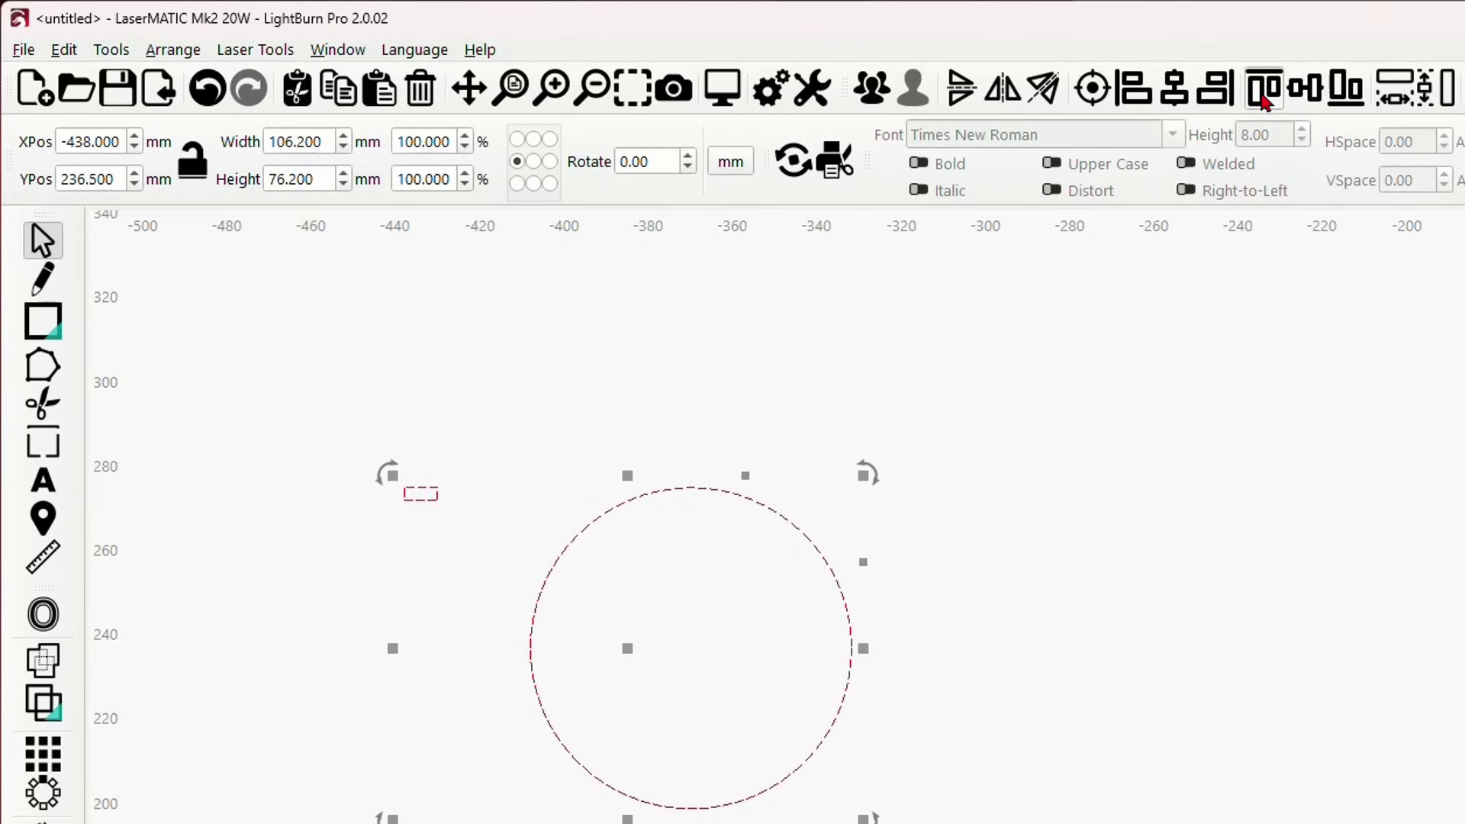
left_click(1174, 90)
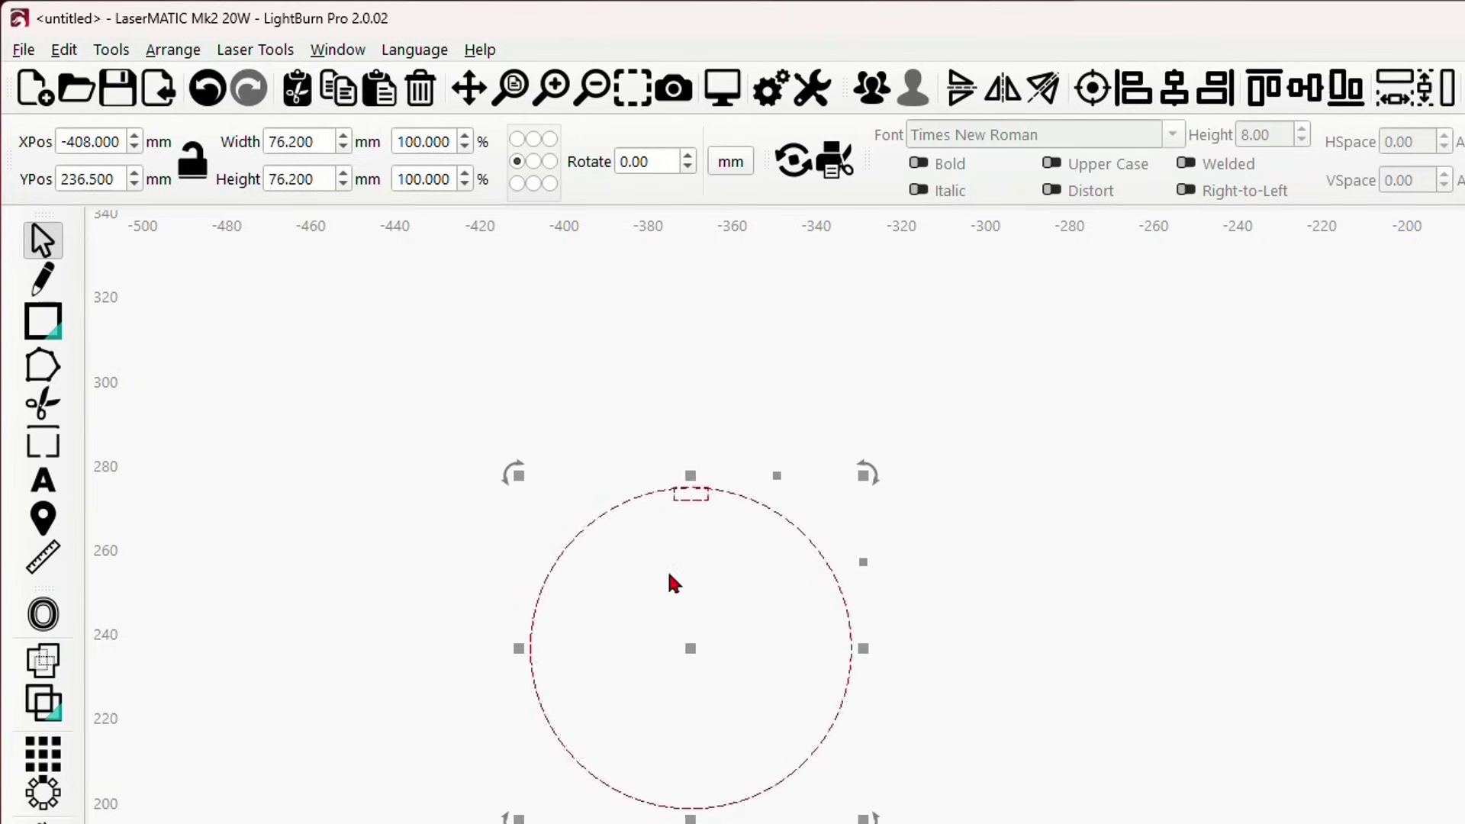
scroll(702, 483, "up", 2)
left_click(690, 641)
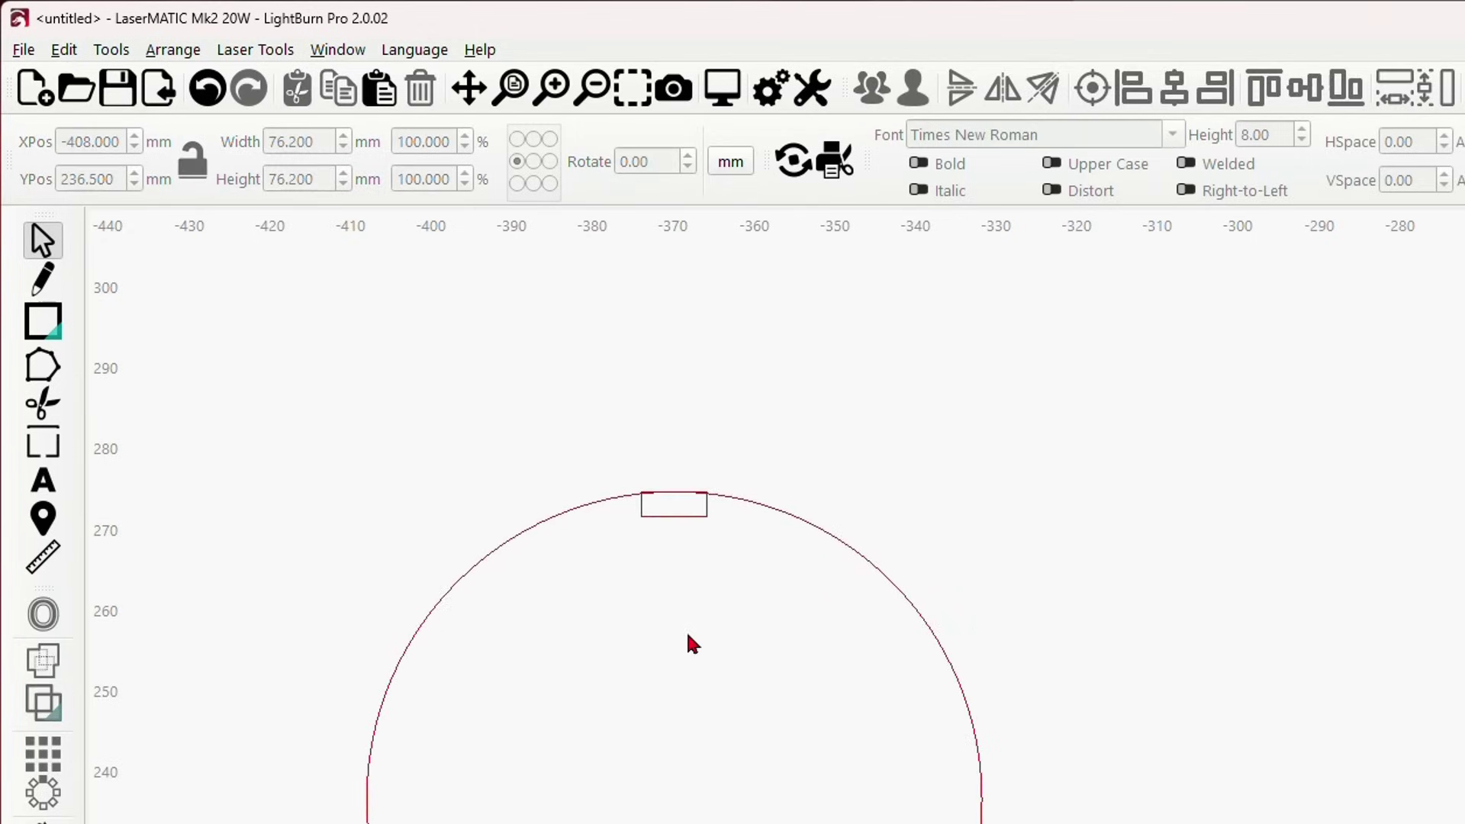
scroll(640, 611, "up", 3)
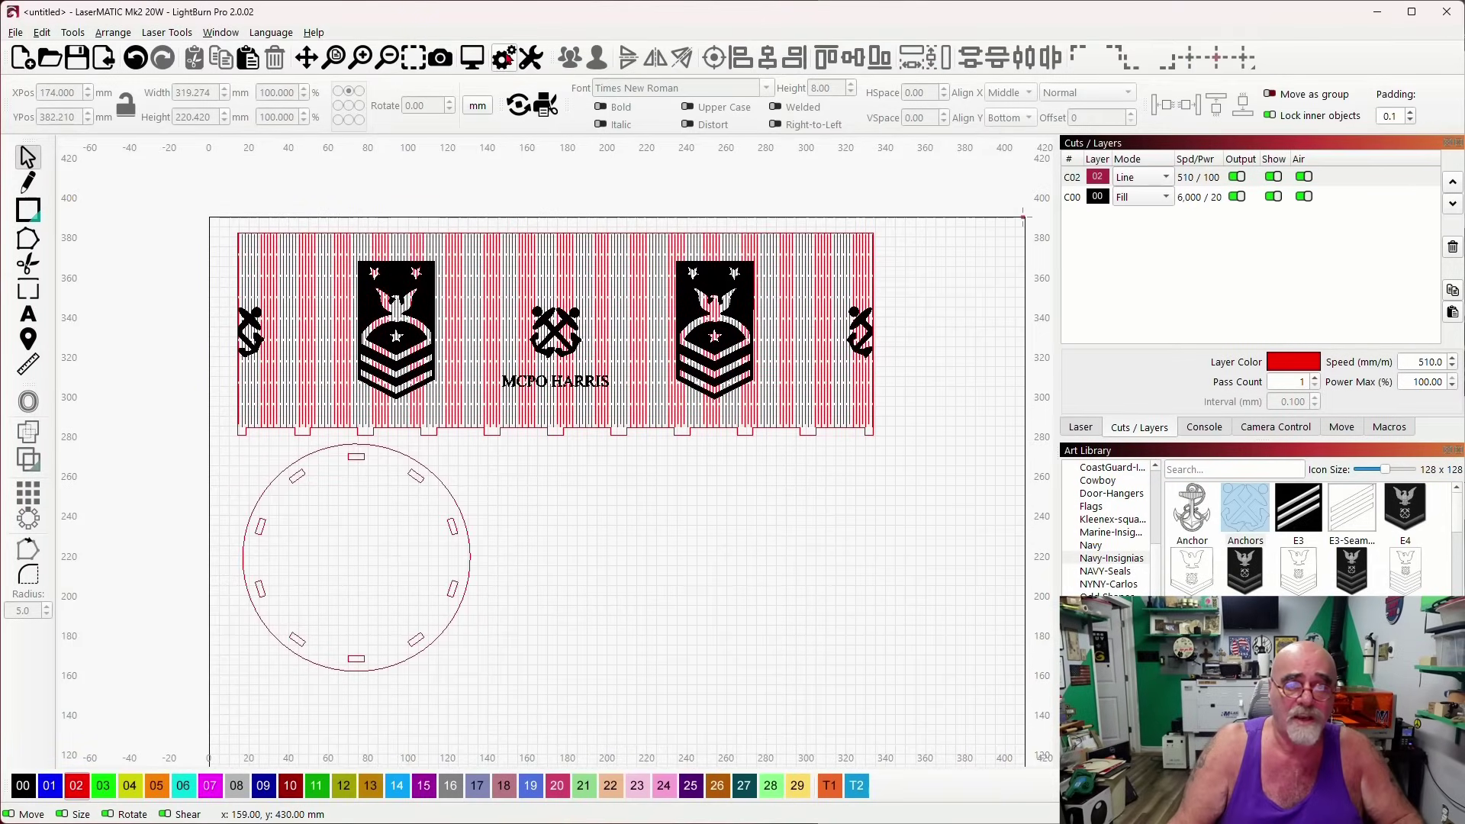
Step: Check the Units and Grids settings and nudge the small rectangle 2 mm down from the circle's top edge
left_click(504, 58)
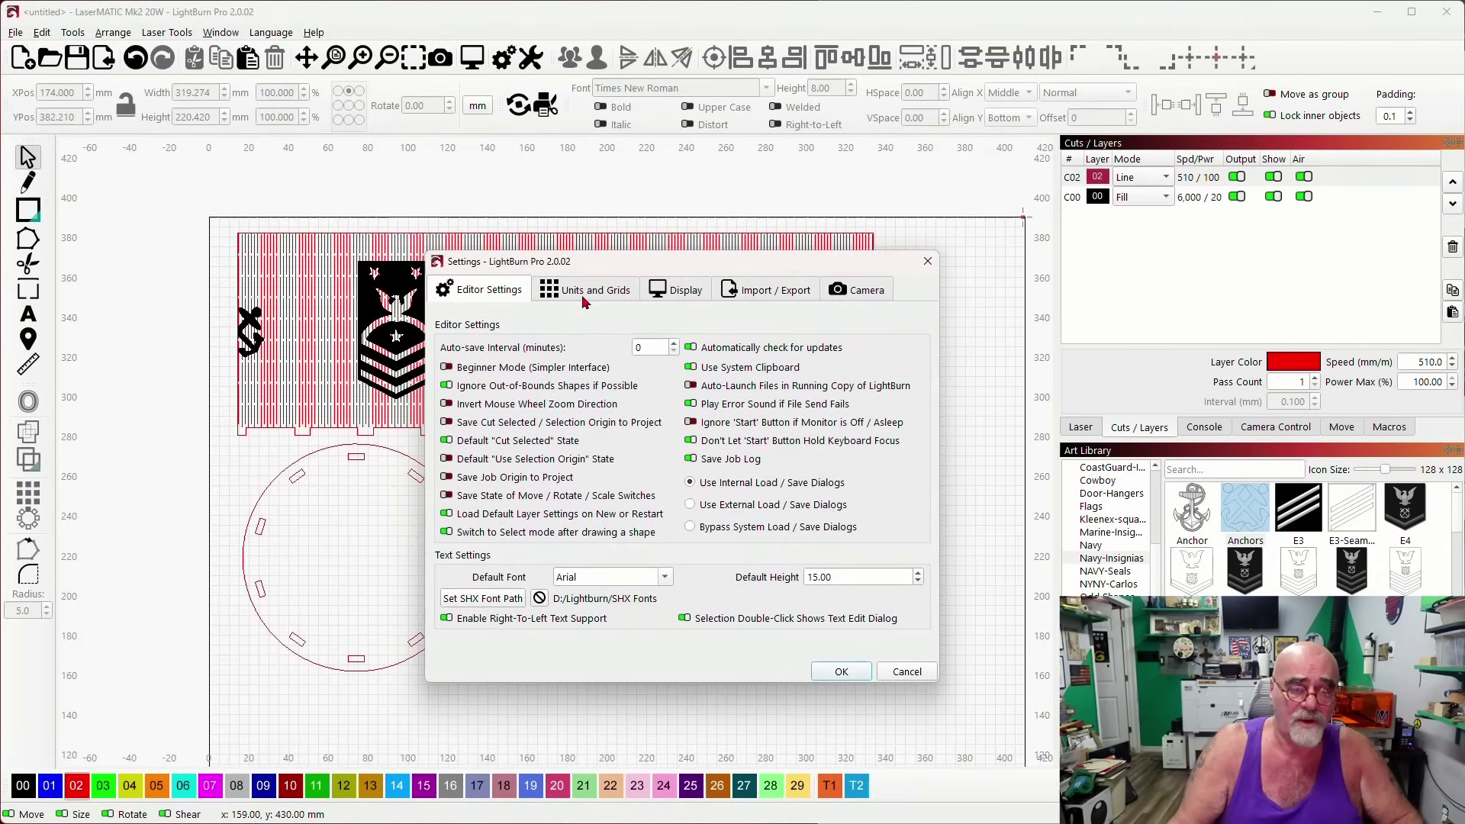
left_click(585, 293)
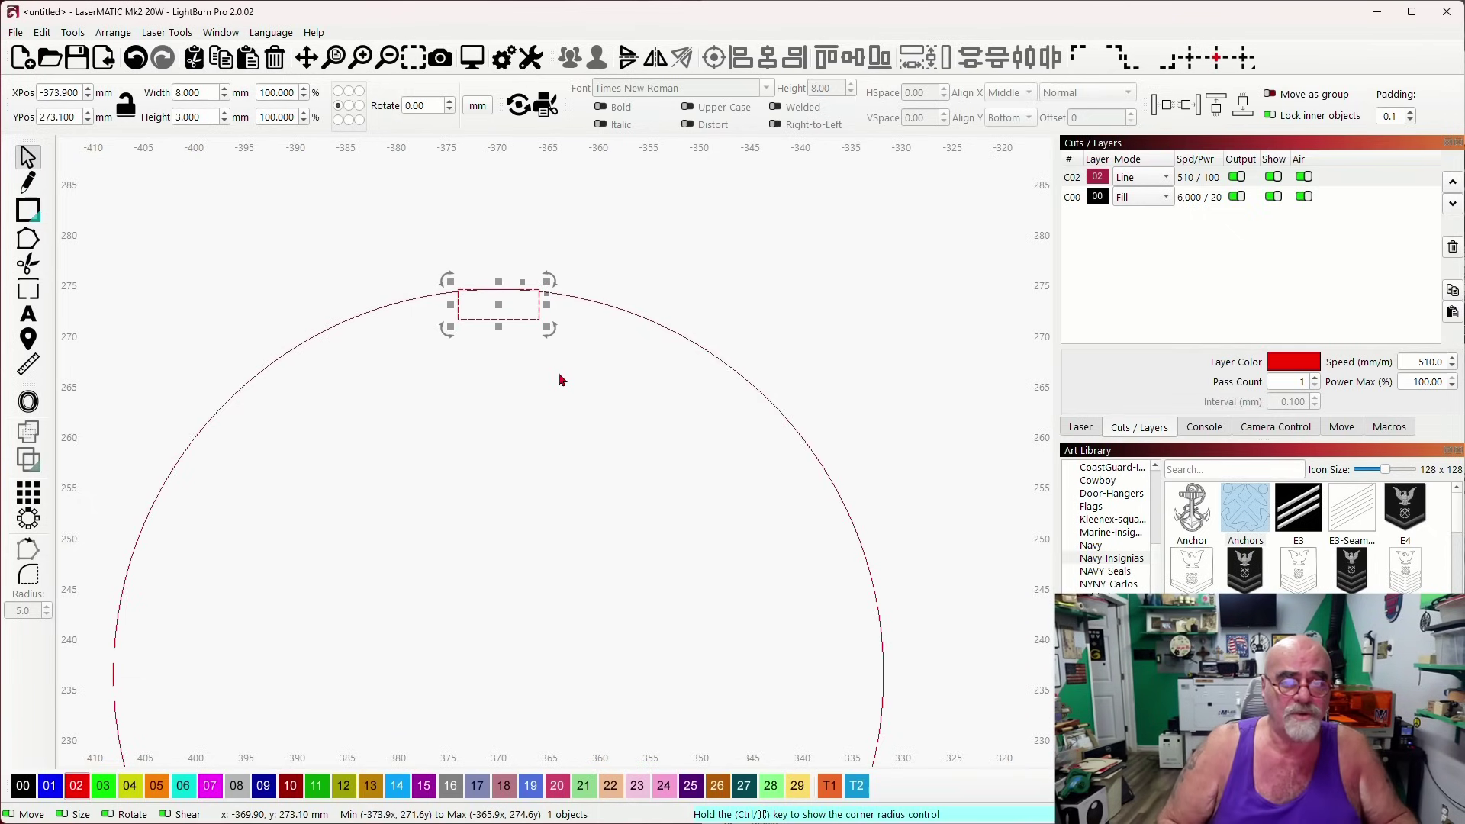
key("Down")
key("Down")
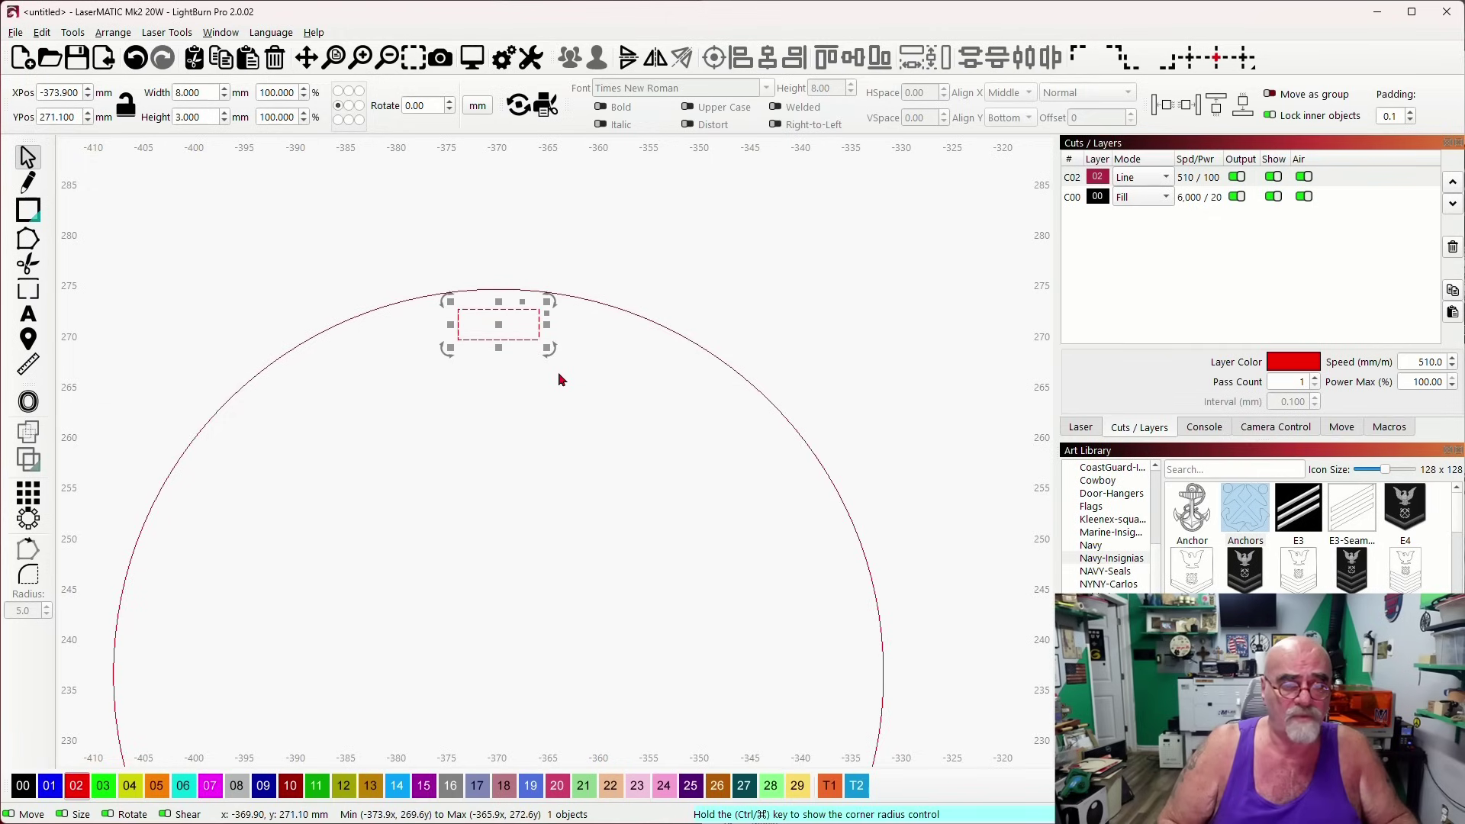
key("Down")
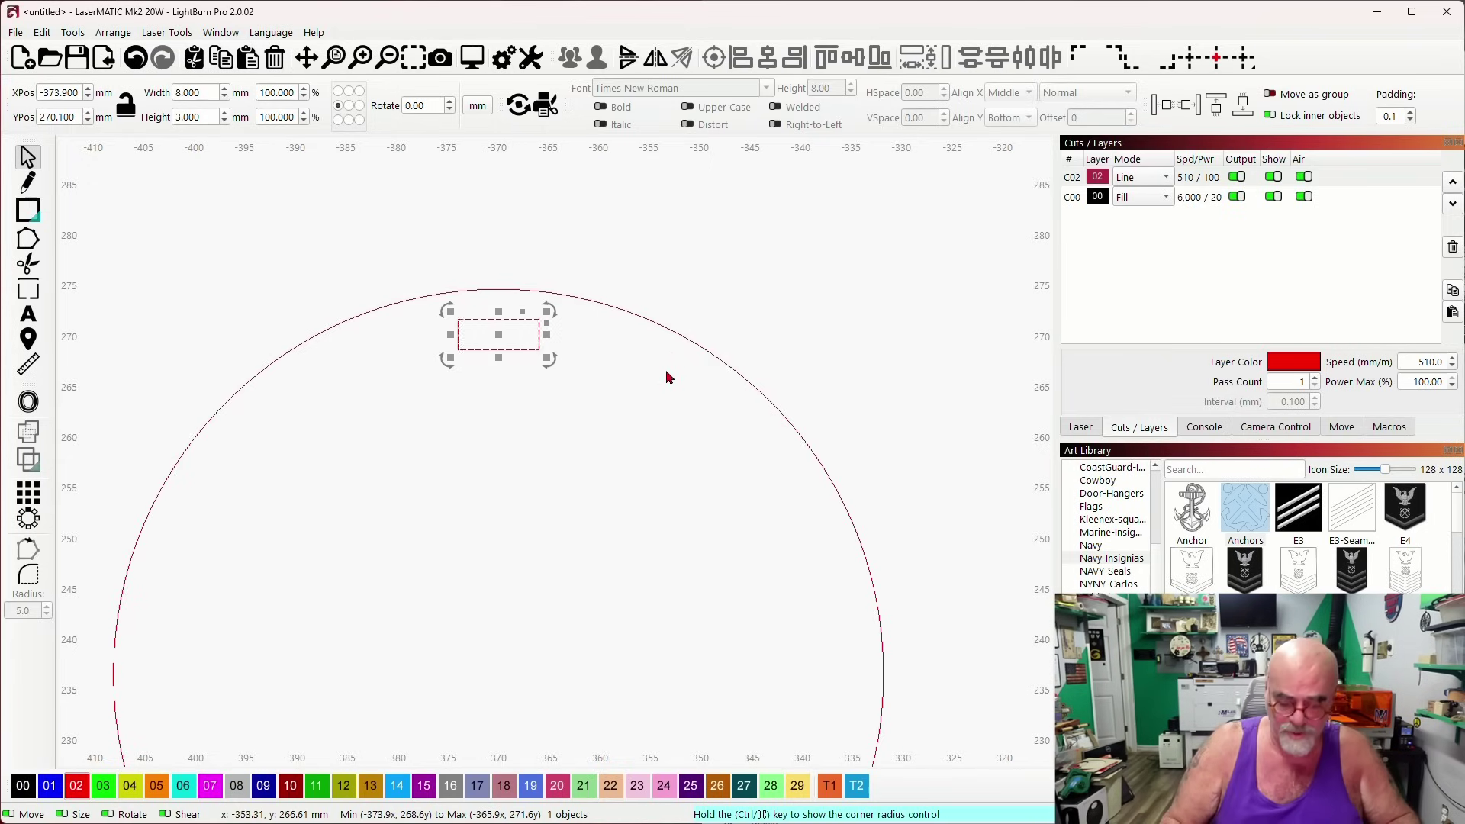
key("Up")
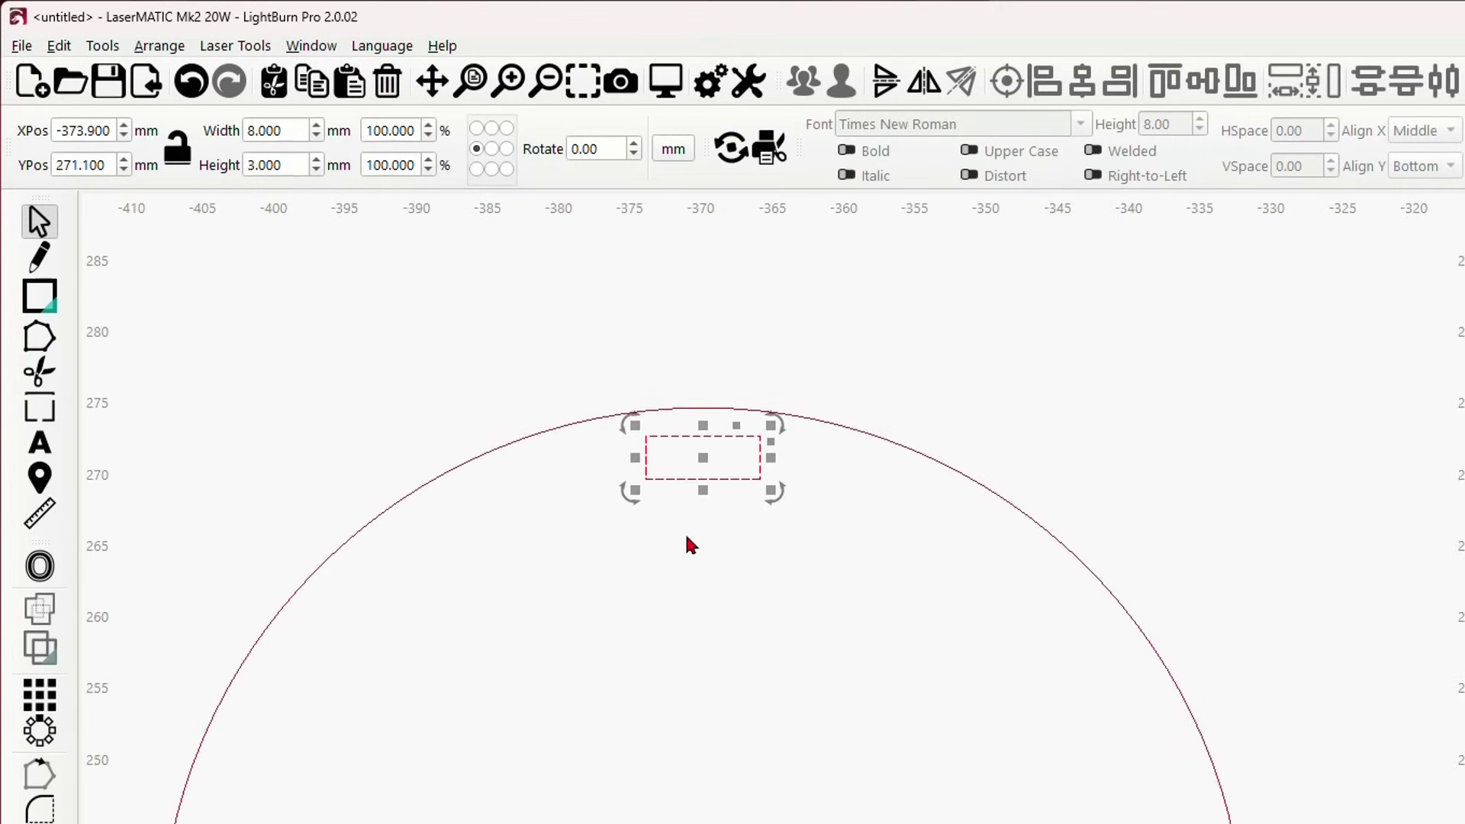
Step: Draw a vertical line about 5 mm long inside the circle, below the small rectangle
left_click_drag(781, 537, 727, 433)
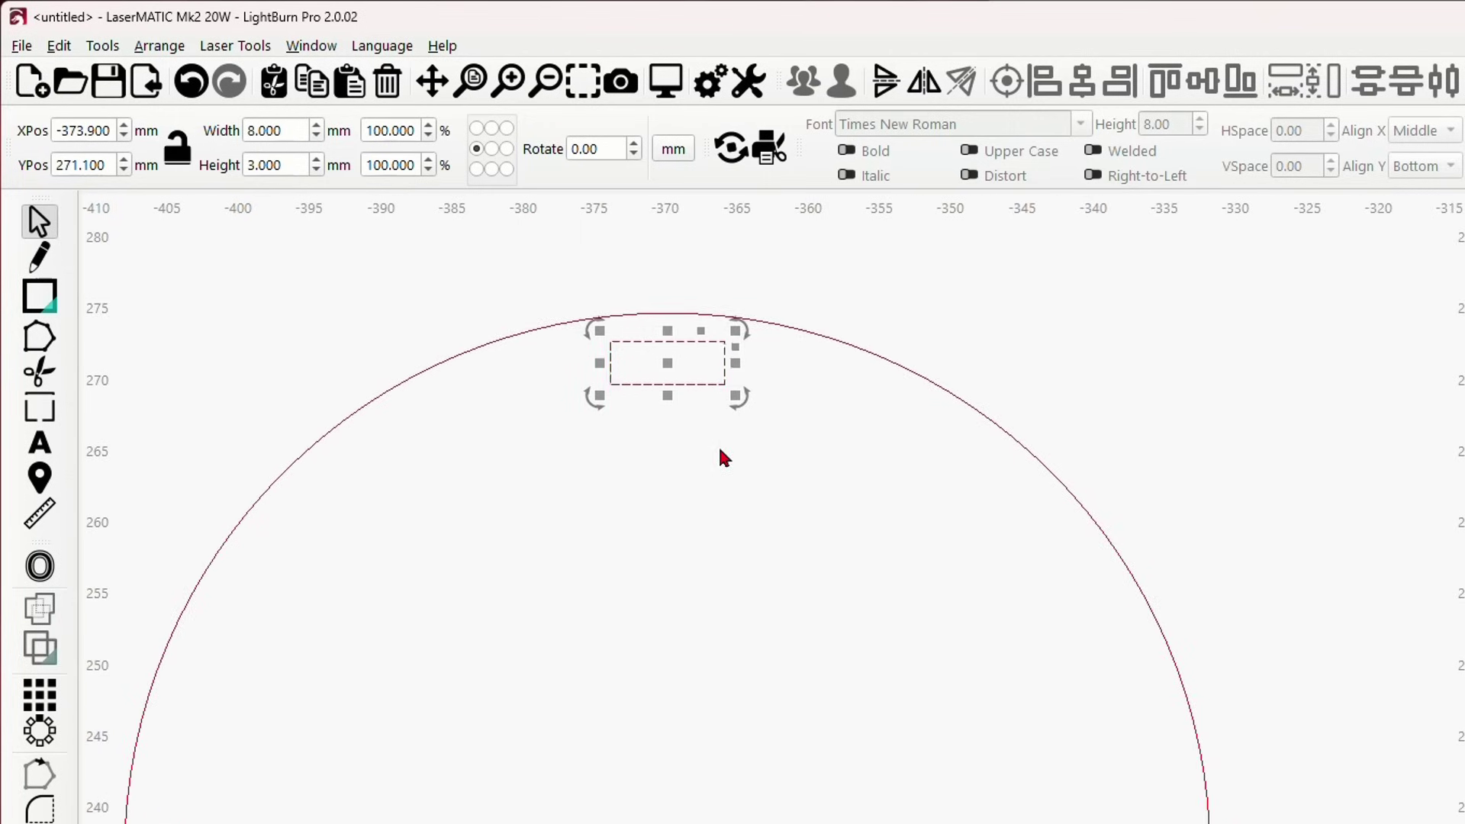
left_click(515, 462)
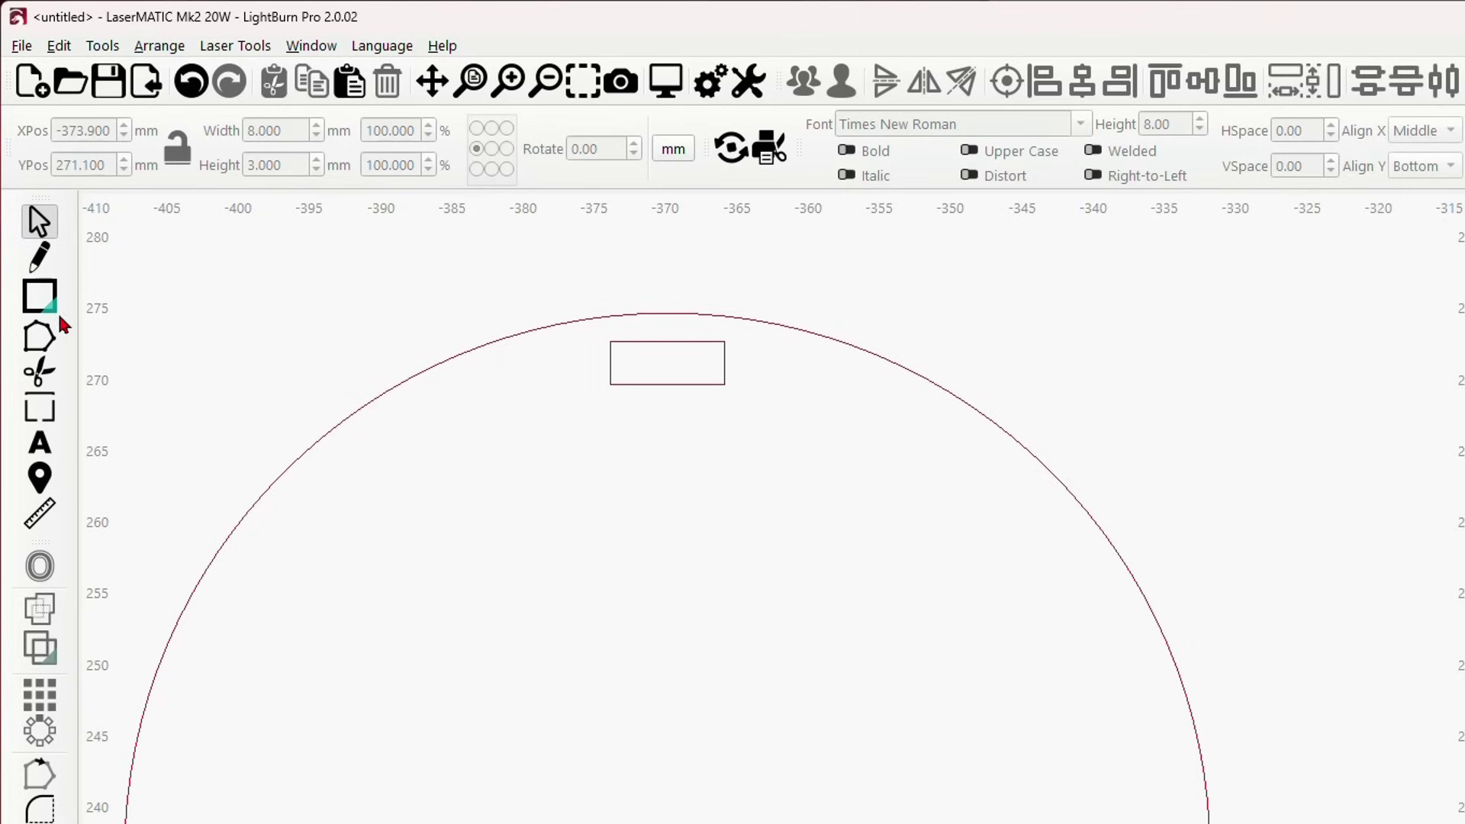
left_click(44, 261)
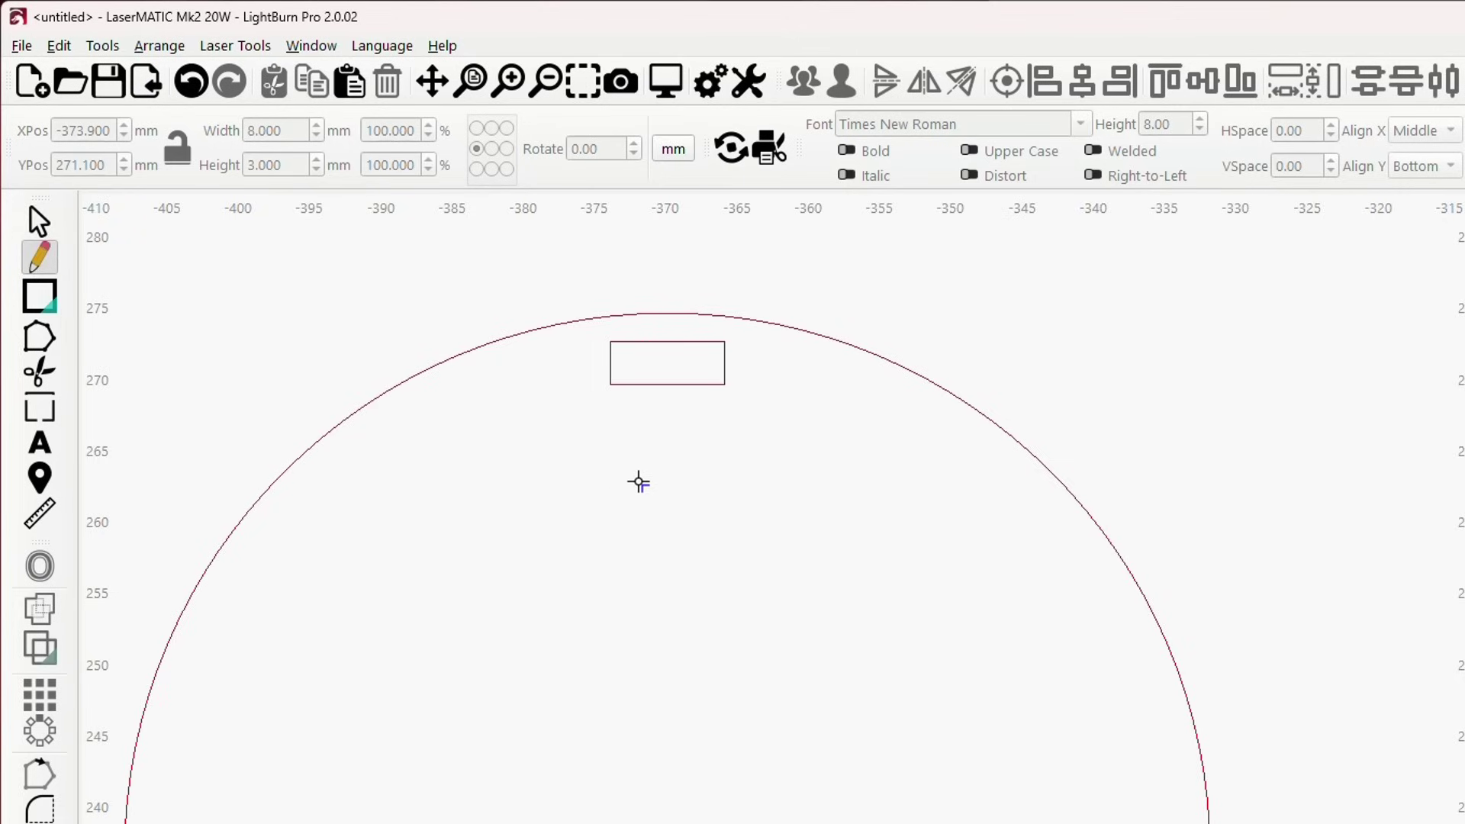
left_click(637, 479)
left_click(641, 551)
key("ctrl+z")
key("Escape")
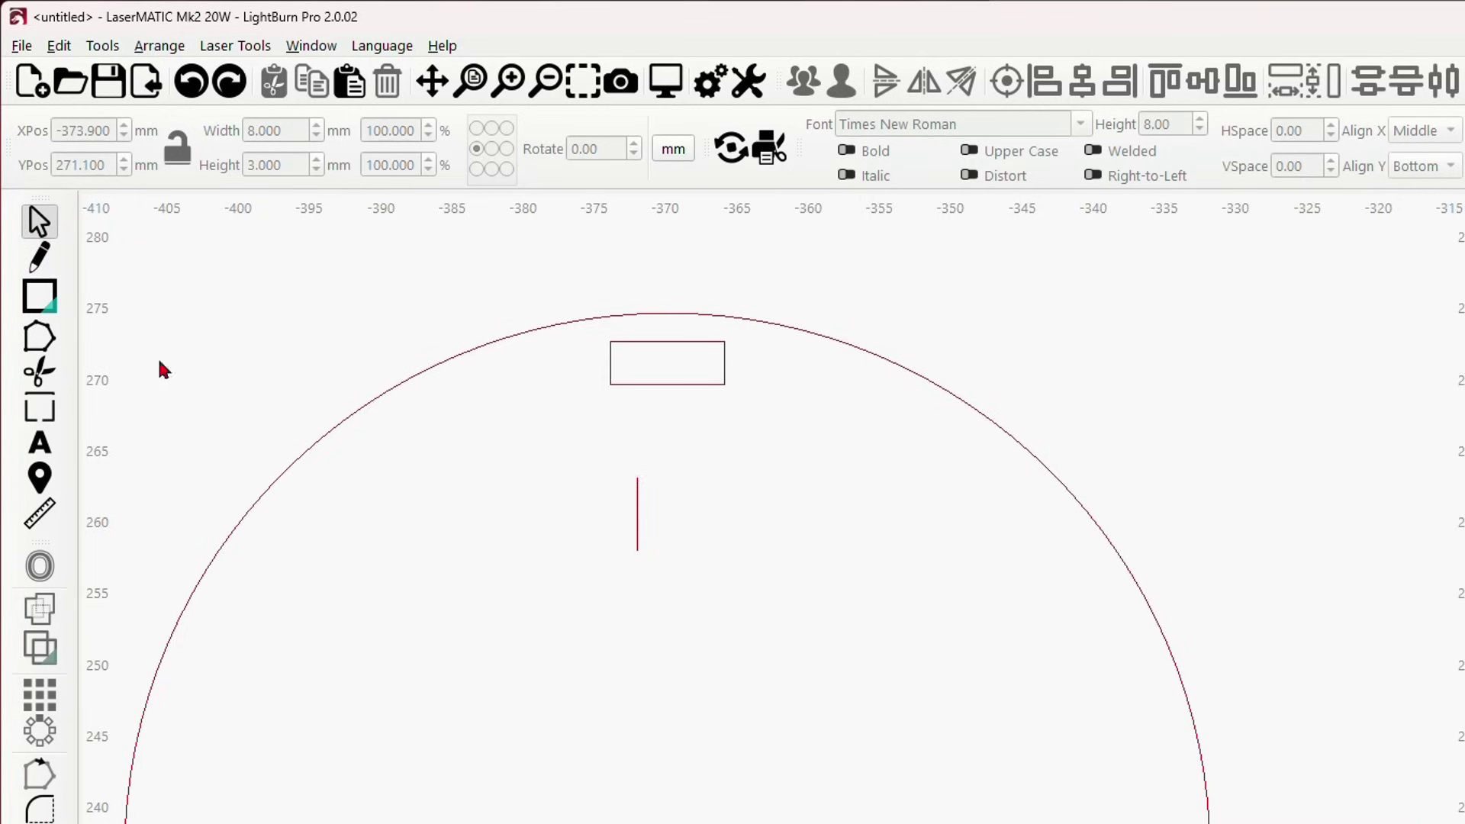
Step: Center the vertical line on the small rectangle both horizontally and vertically, keeping the rectangle in place
left_click(637, 511)
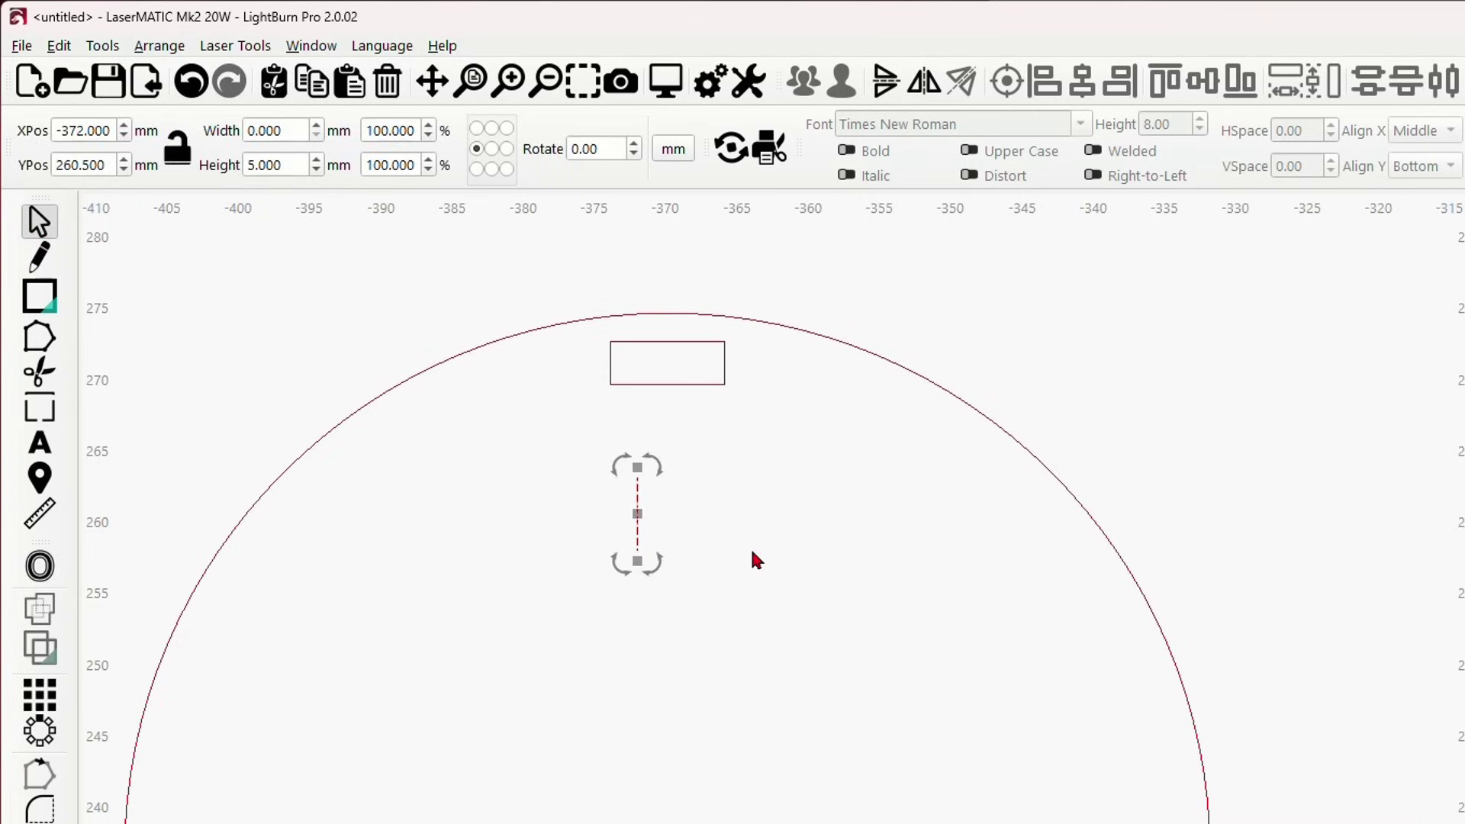
left_click(726, 360, "shift")
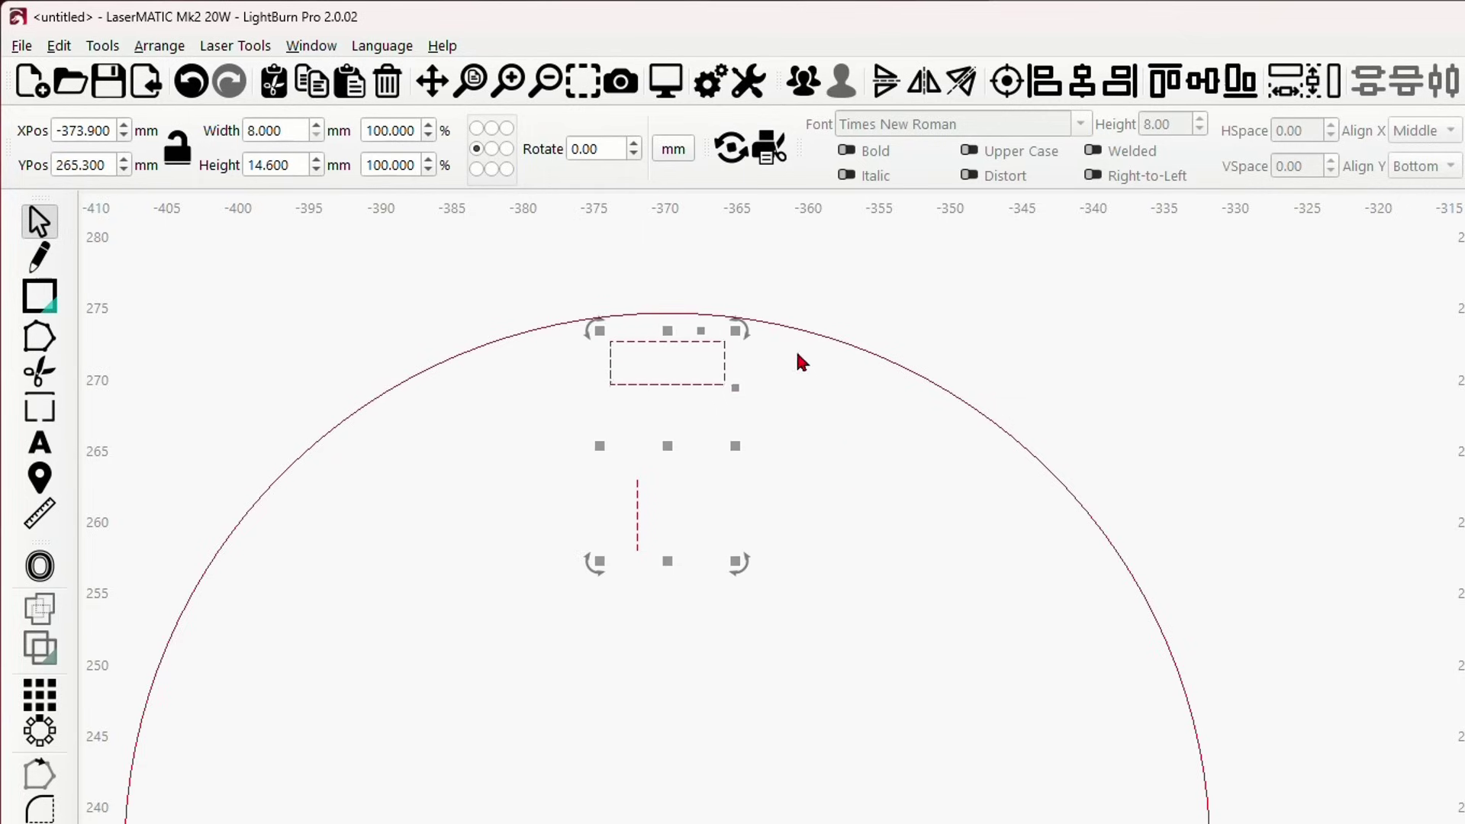
left_click(1006, 85)
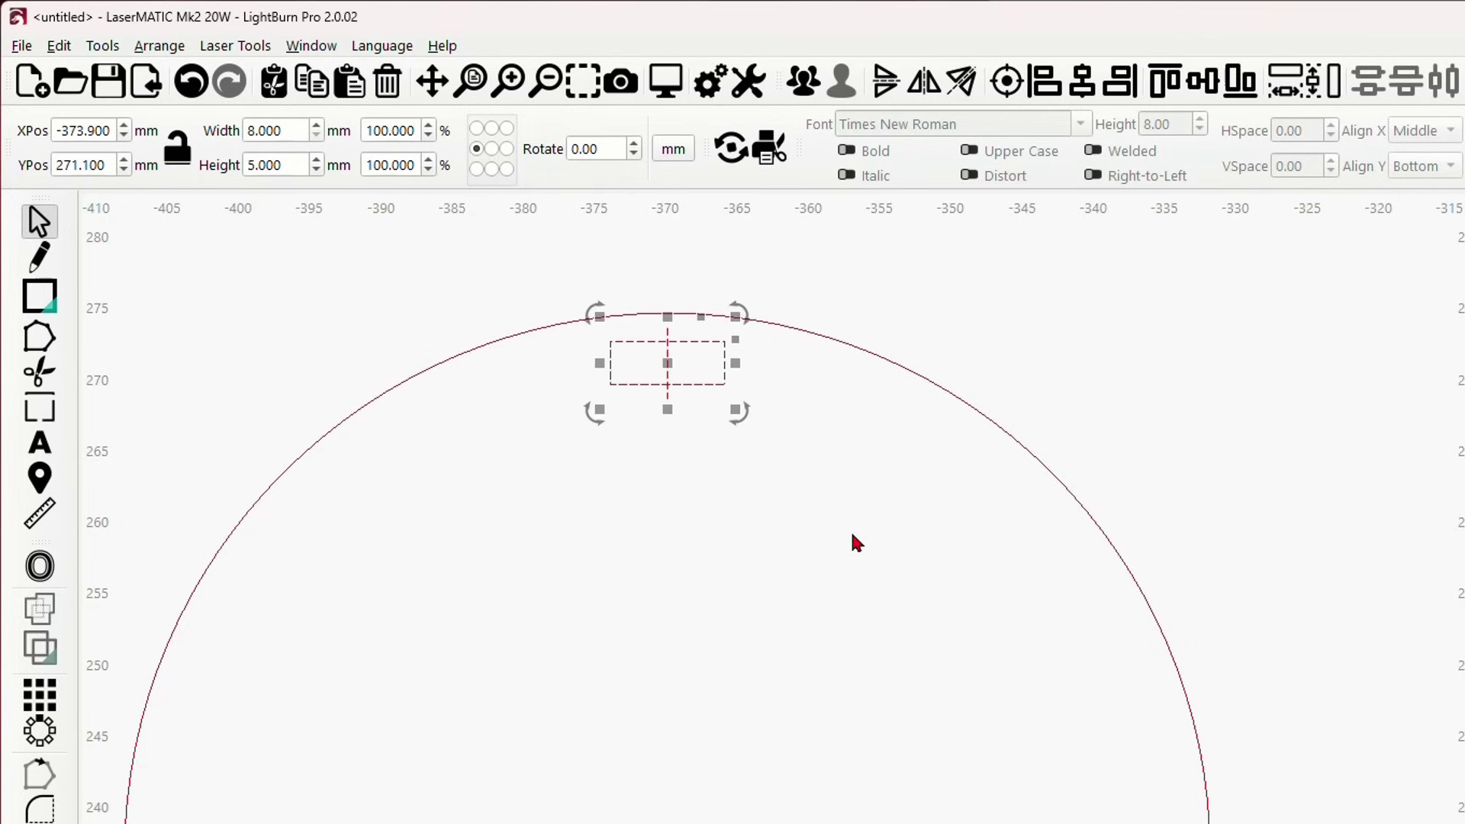
Step: Assign only the short vertical line through the small rectangle to the T2 tool layer
left_click(833, 506)
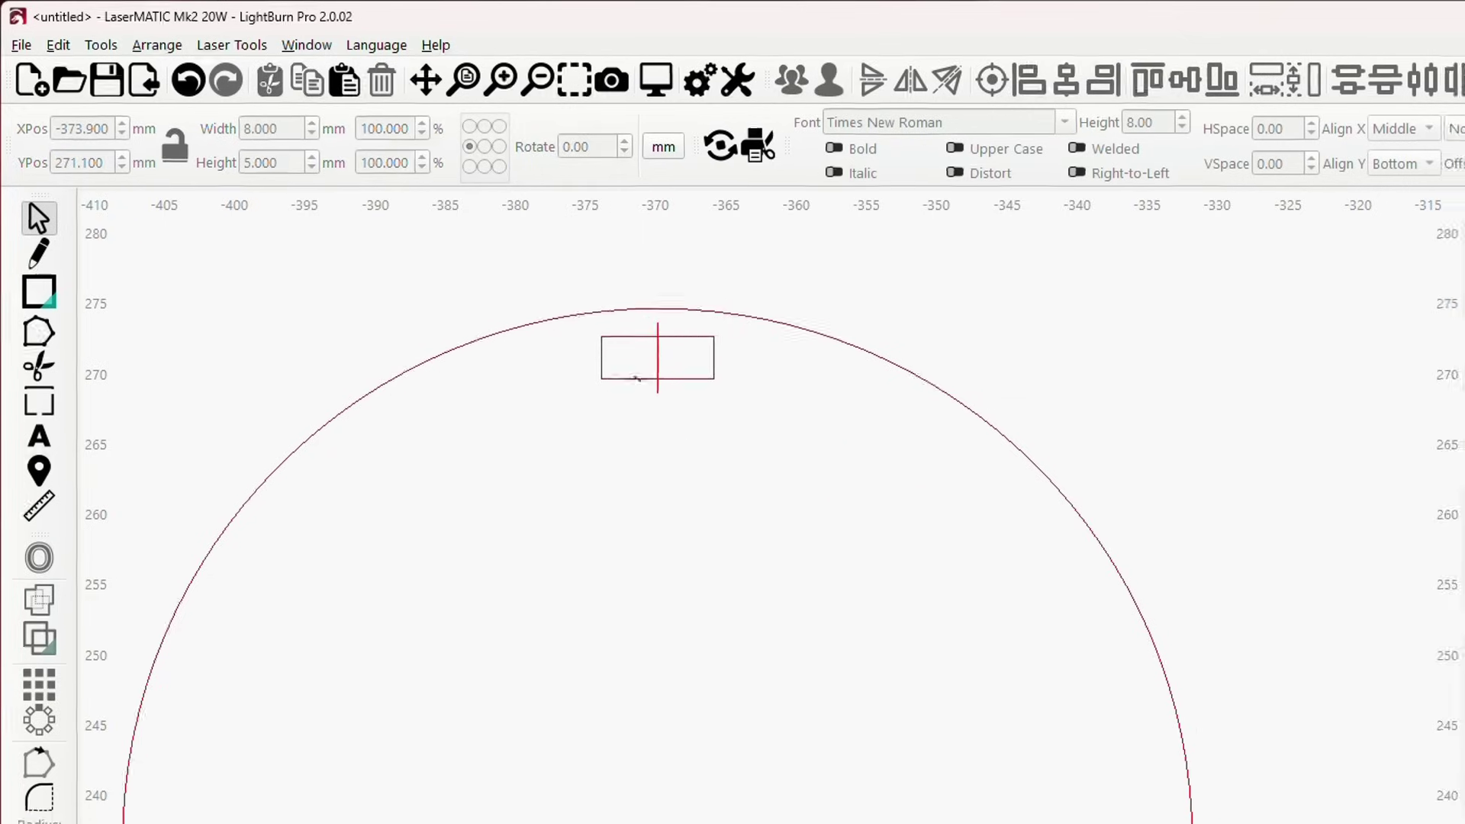
left_click(658, 358)
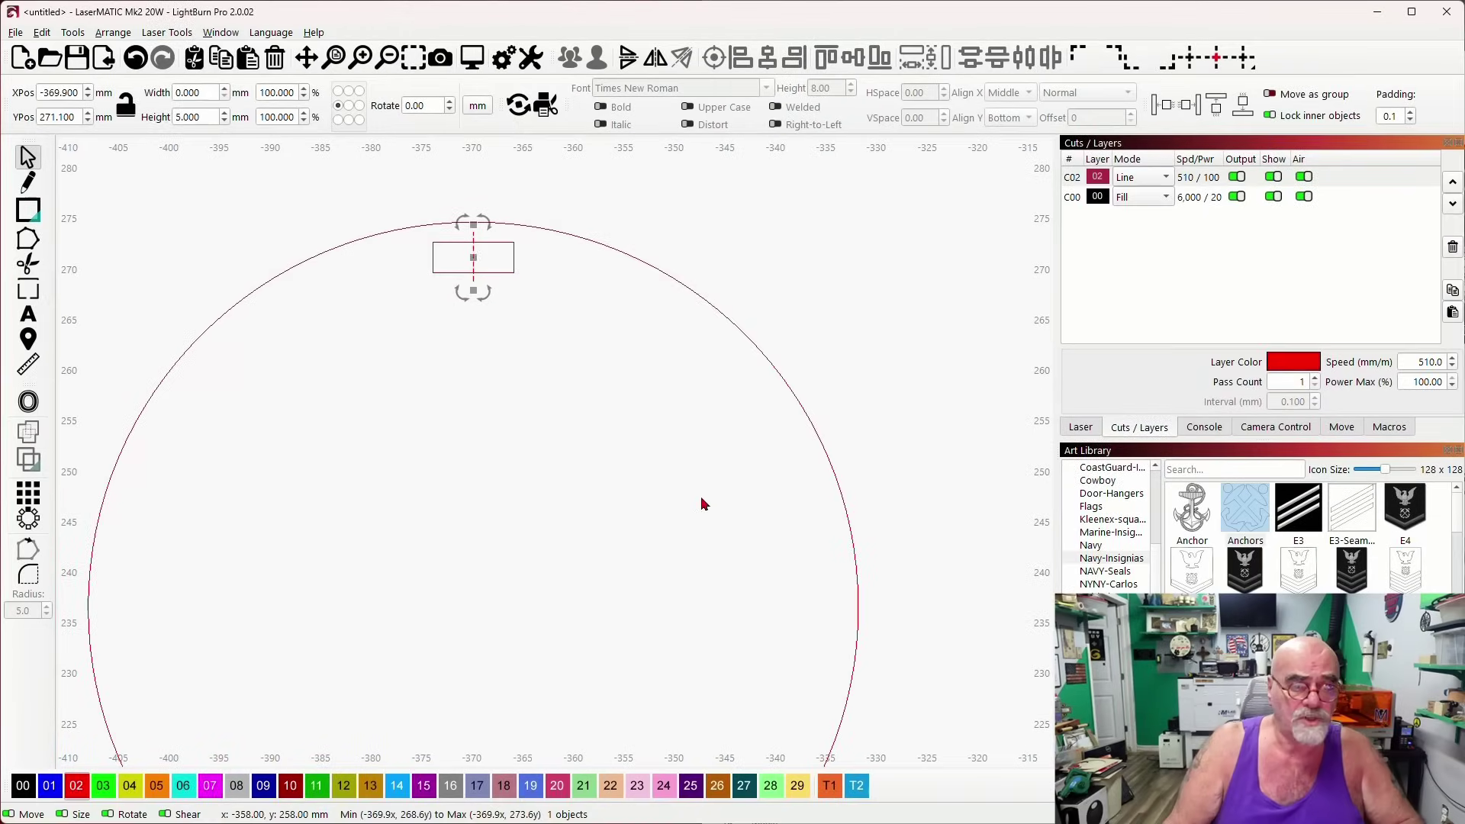
left_click(866, 790)
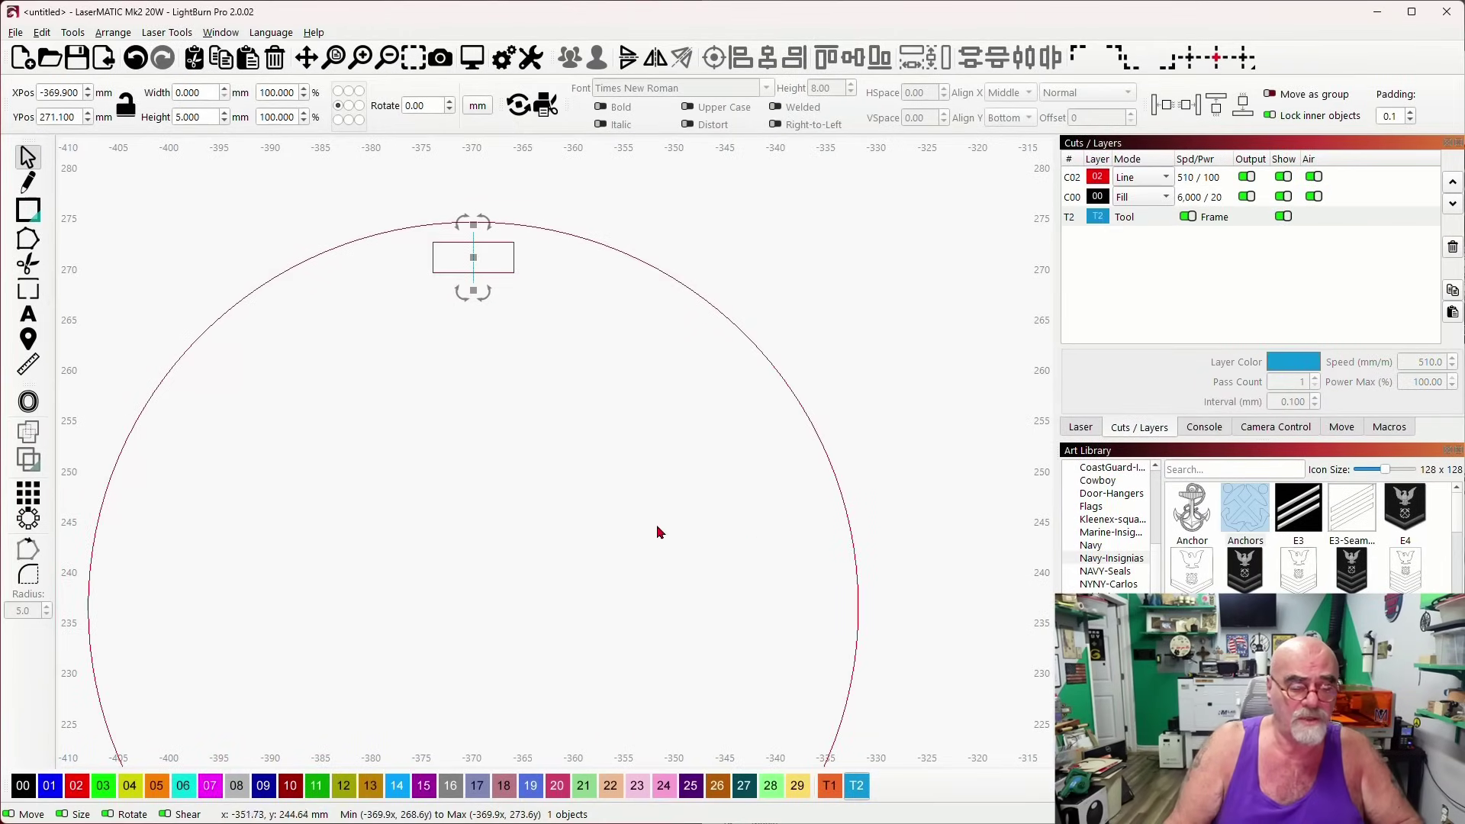
left_click(534, 387)
Step: Group the small rectangle with the vertical tool-layer line crossing it
scroll(494, 313, "down", 1)
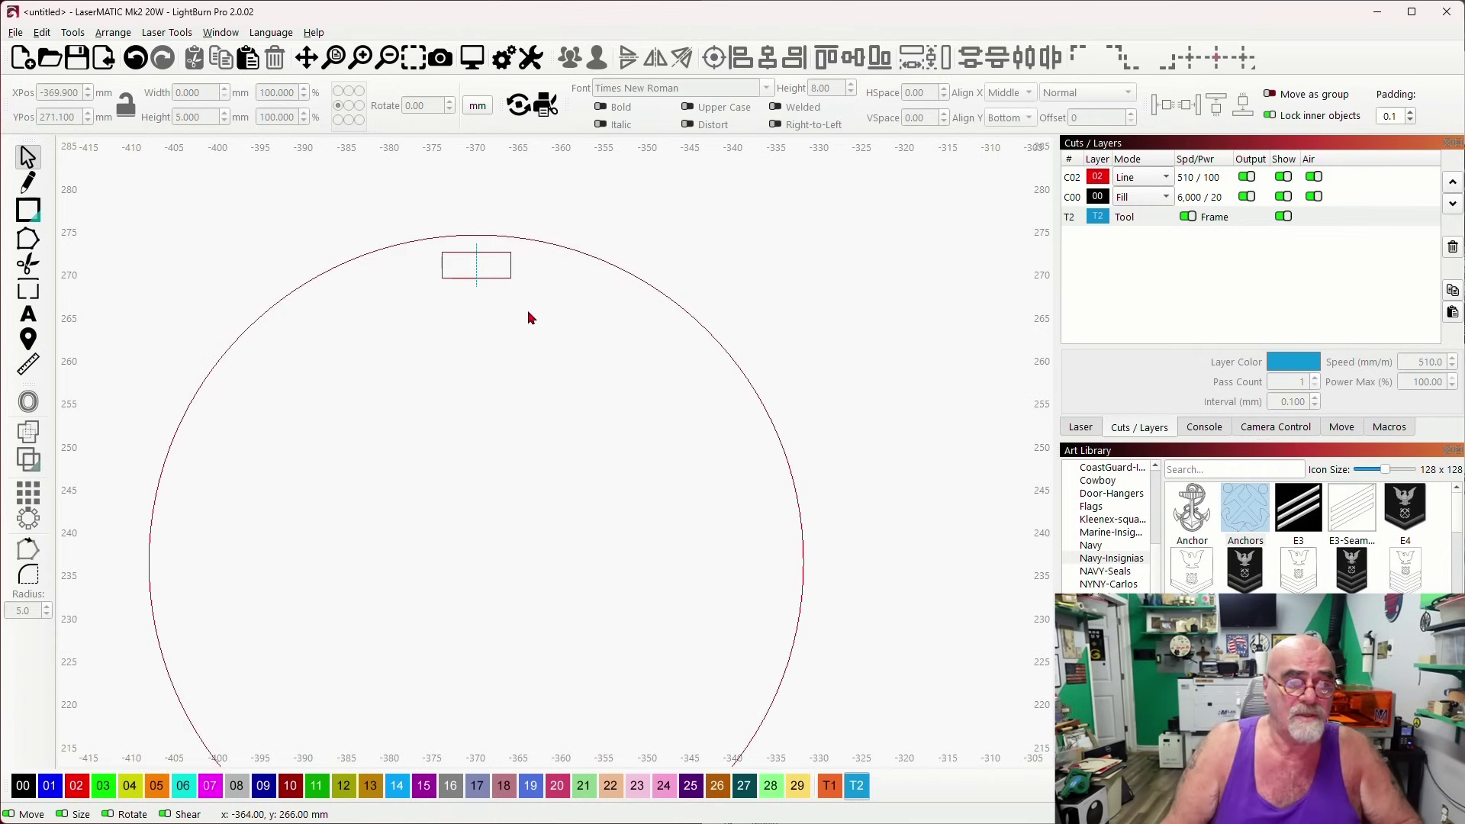
scroll(530, 318, "down", 1)
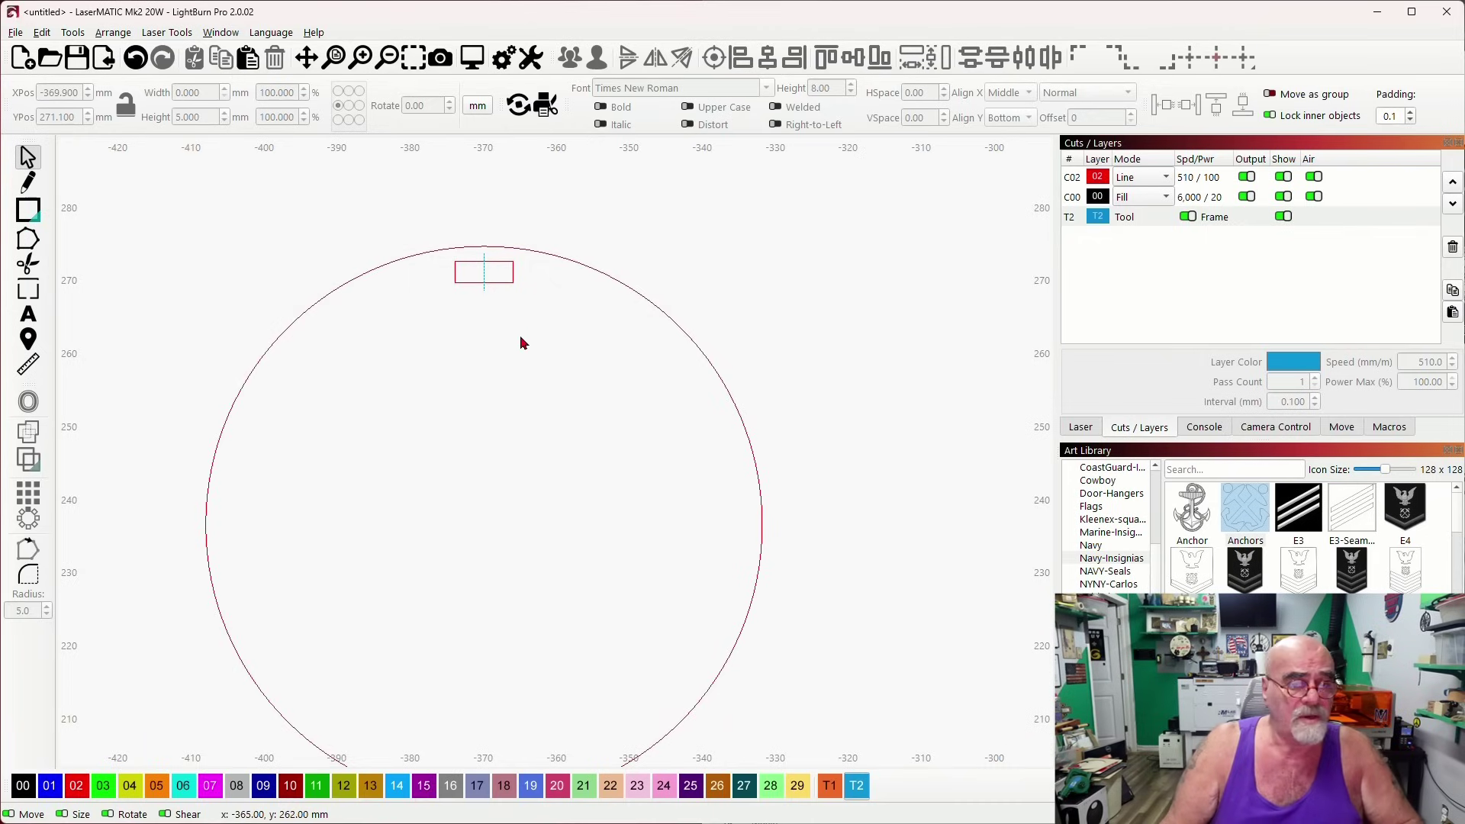
left_click_drag(473, 280, 472, 279)
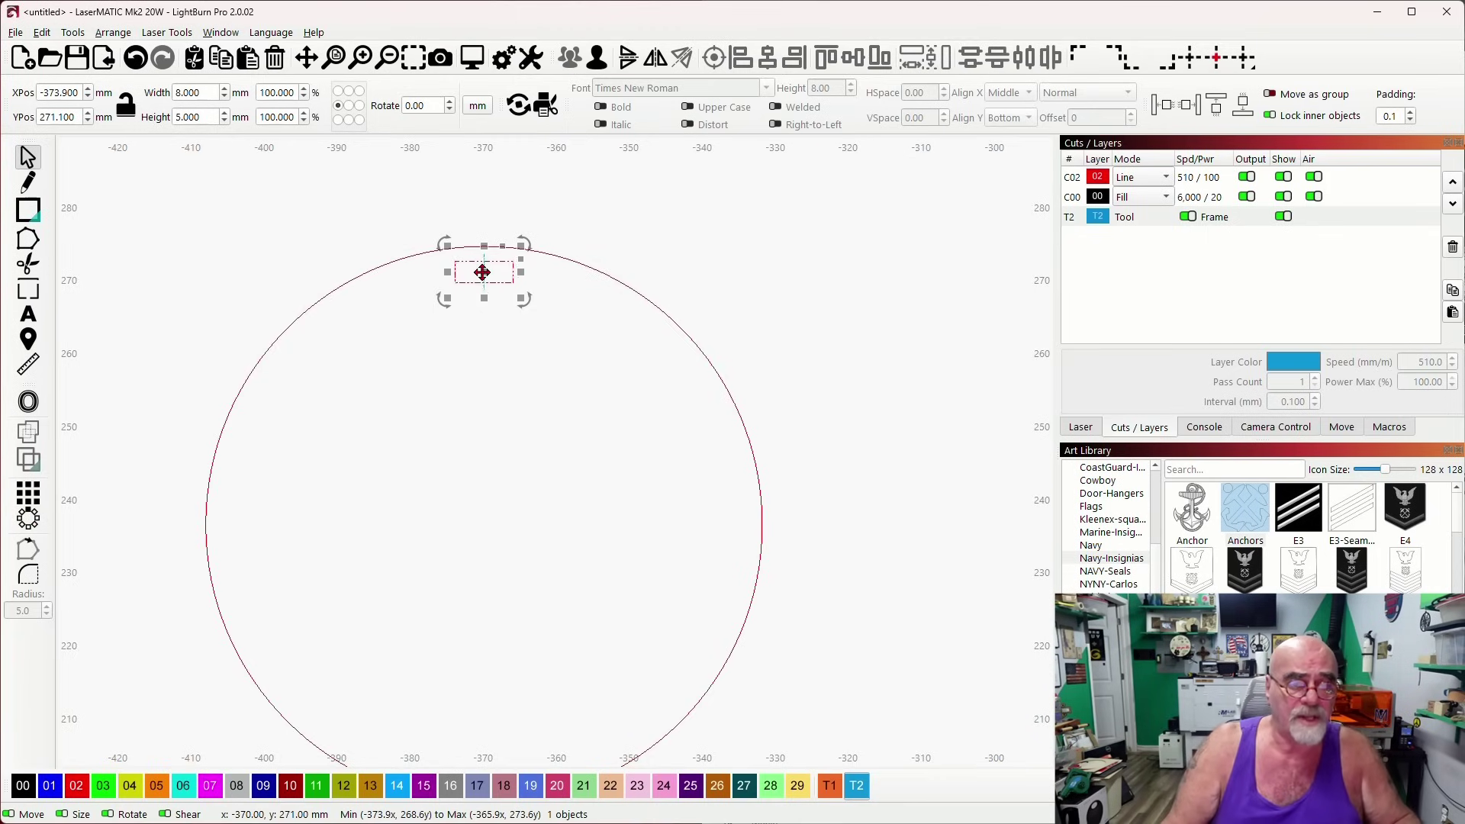
Step: Create a circular array of 10 rotated, grouped copies of the slot and its line over 360 degrees, using the circle as center
left_click(623, 281, "shift")
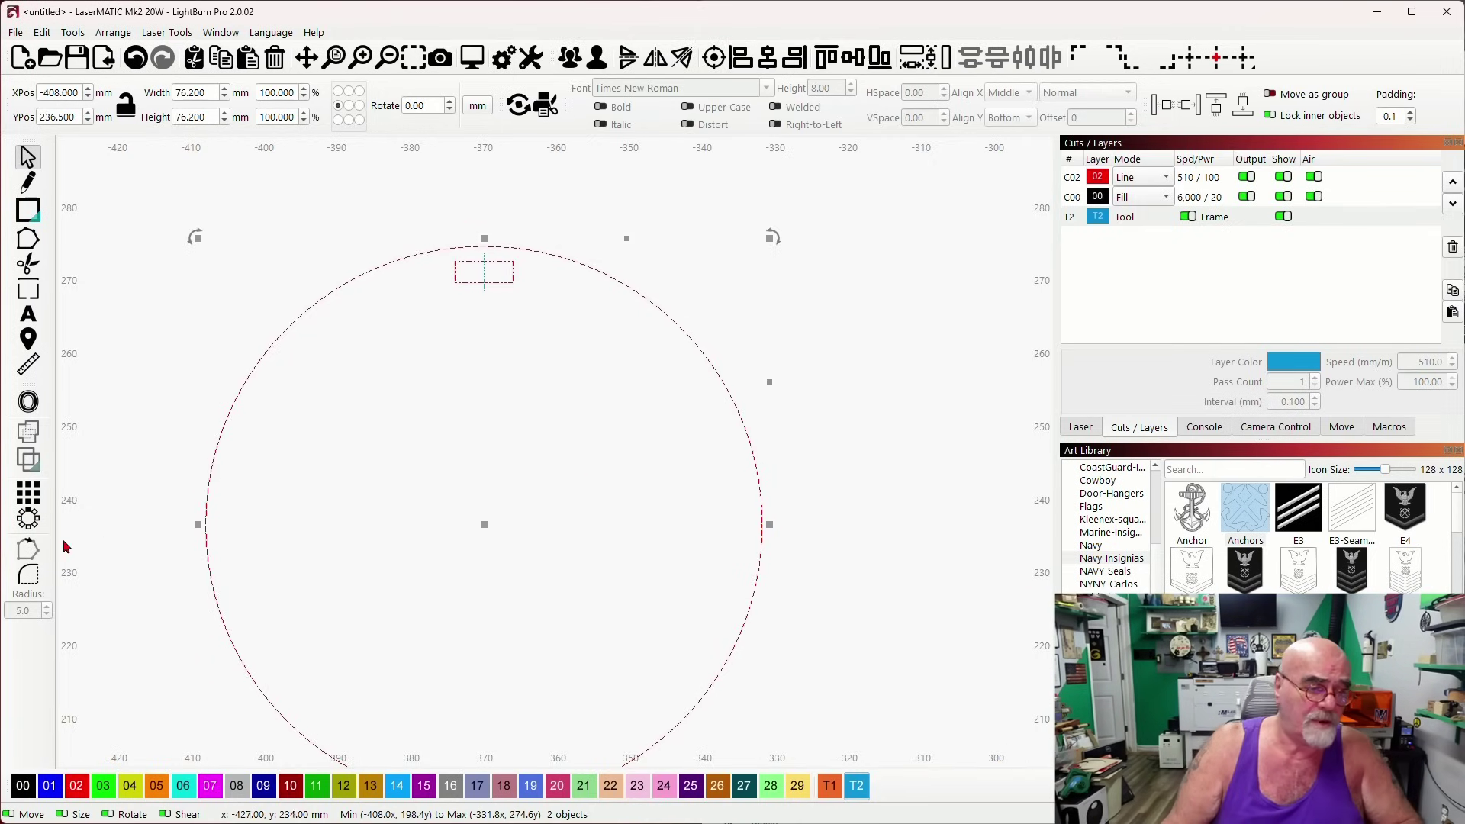
left_click(29, 519)
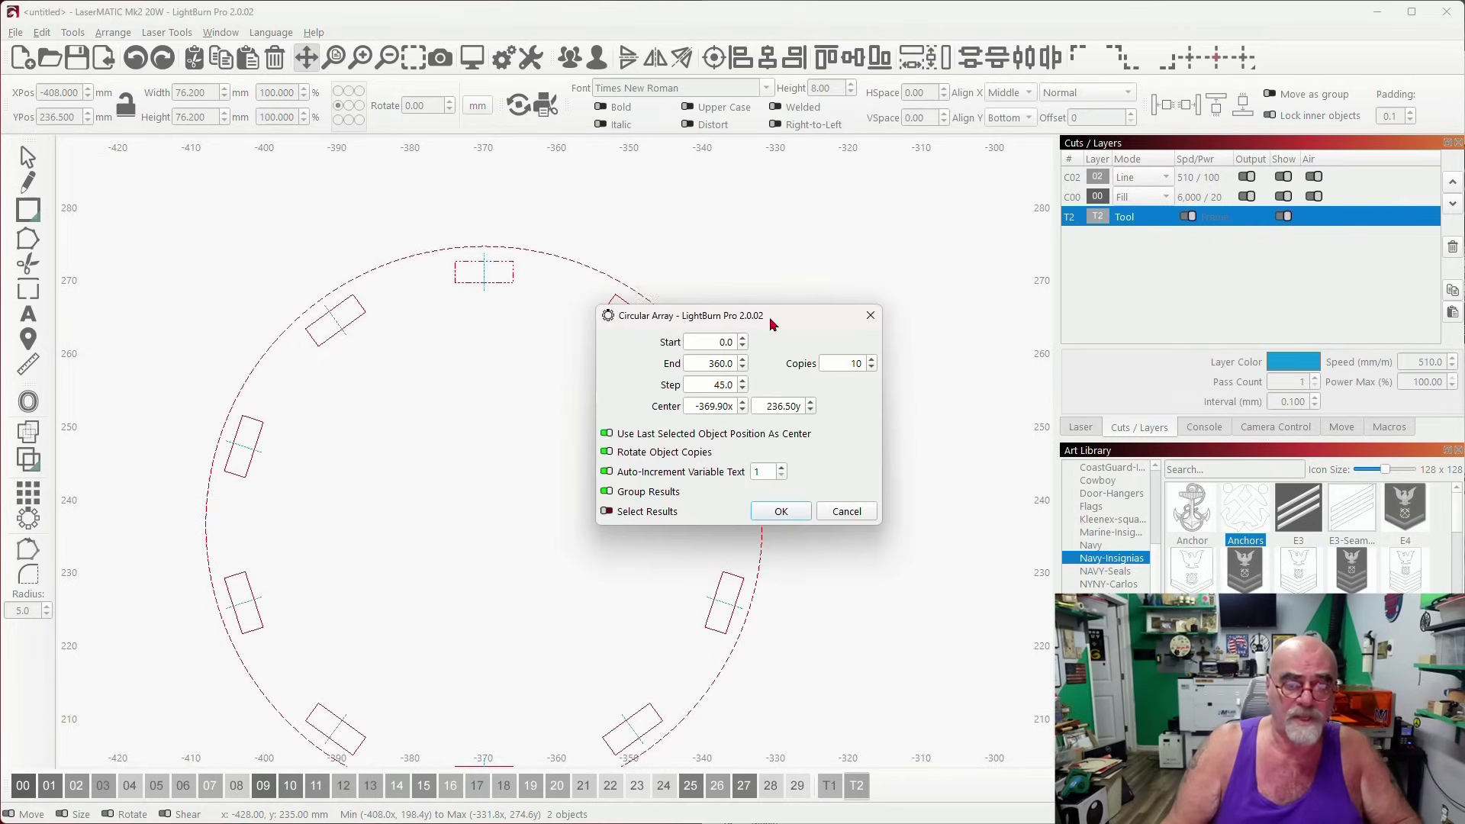
left_click_drag(772, 324, 952, 237)
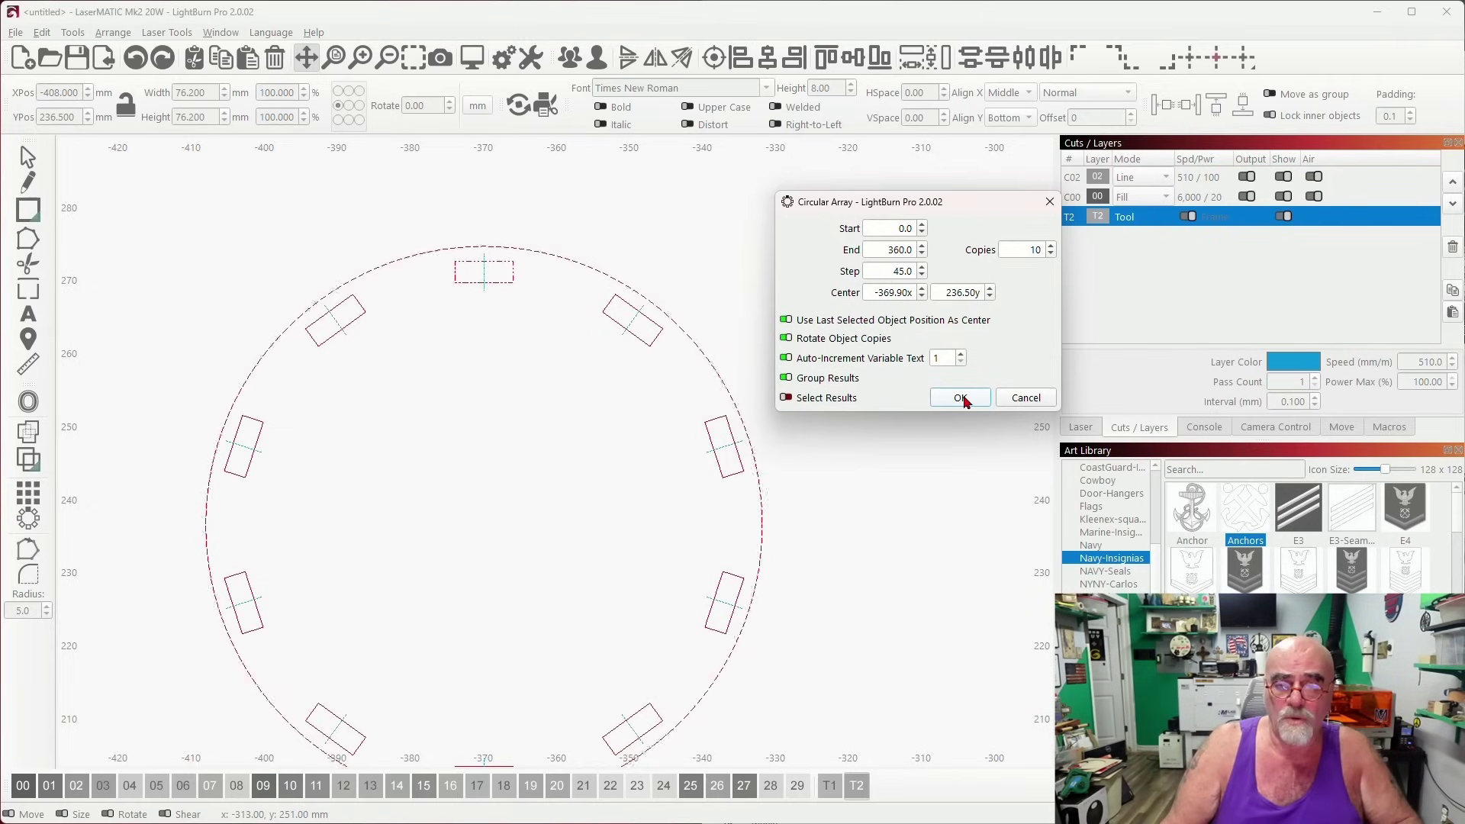
left_click(960, 397)
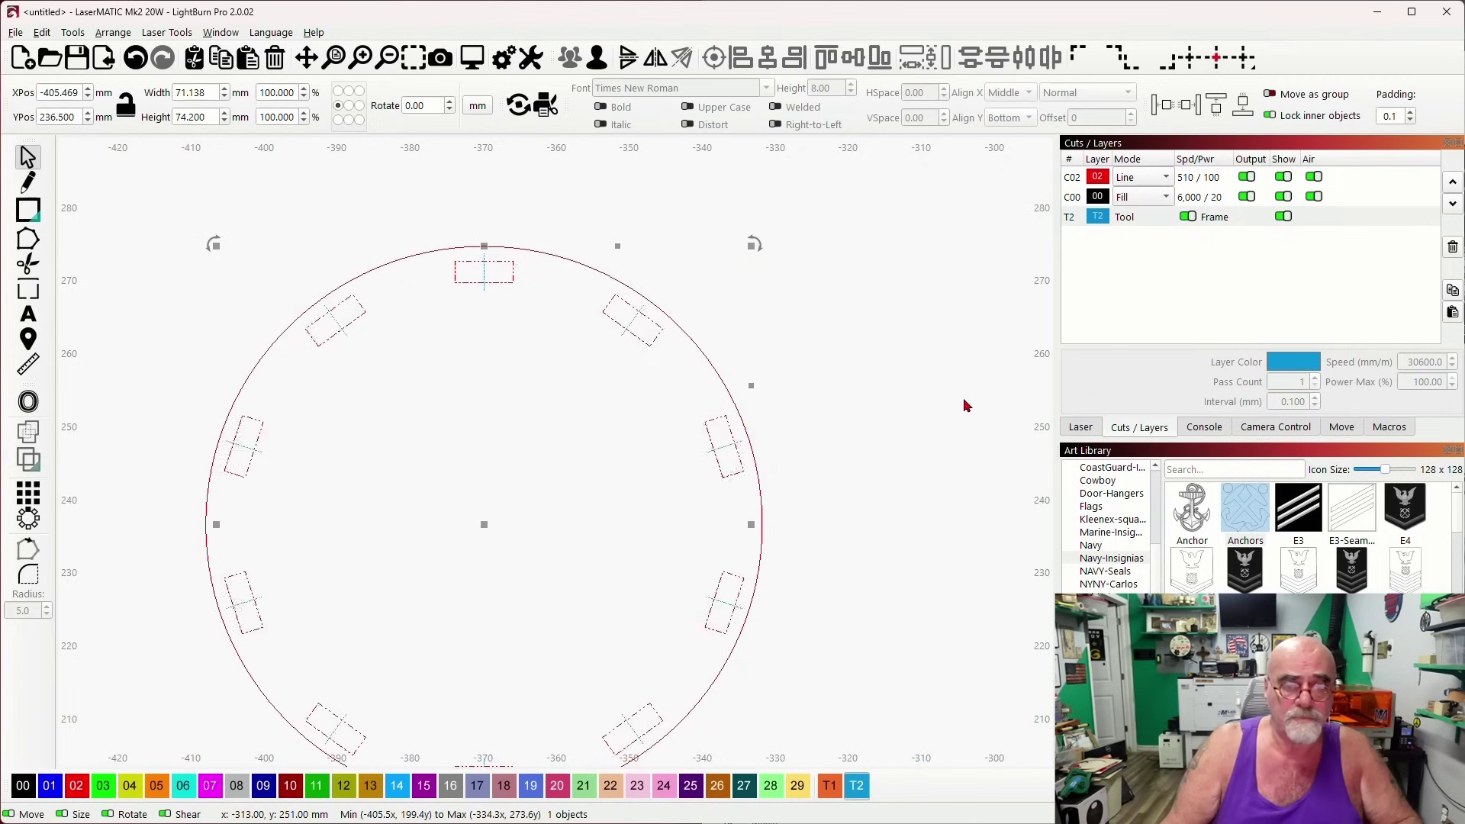
Step: Clear the array selection and select only the large outer circle
left_click(889, 380)
scroll(638, 471, "up", 1)
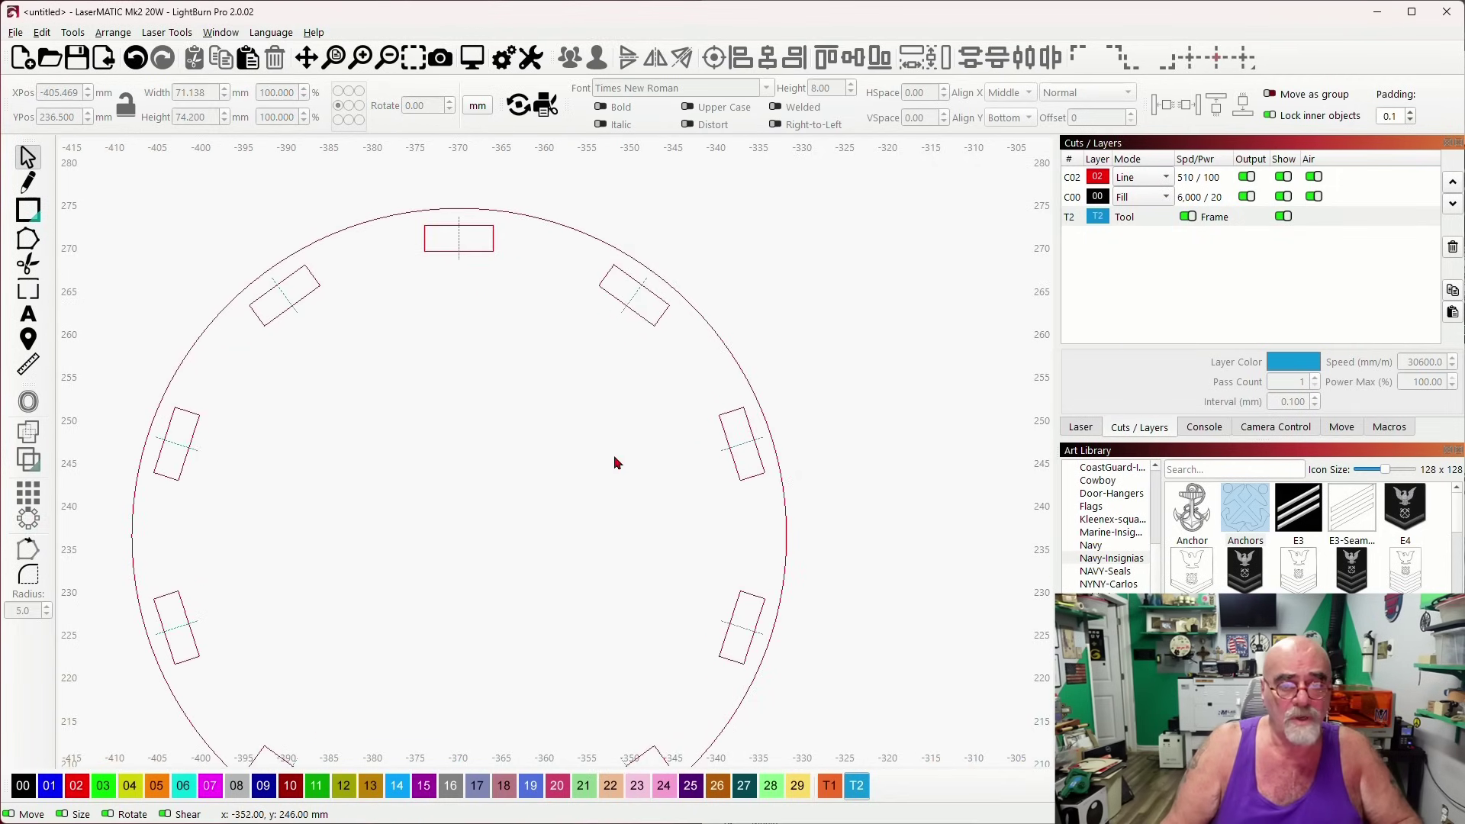
left_click(695, 305)
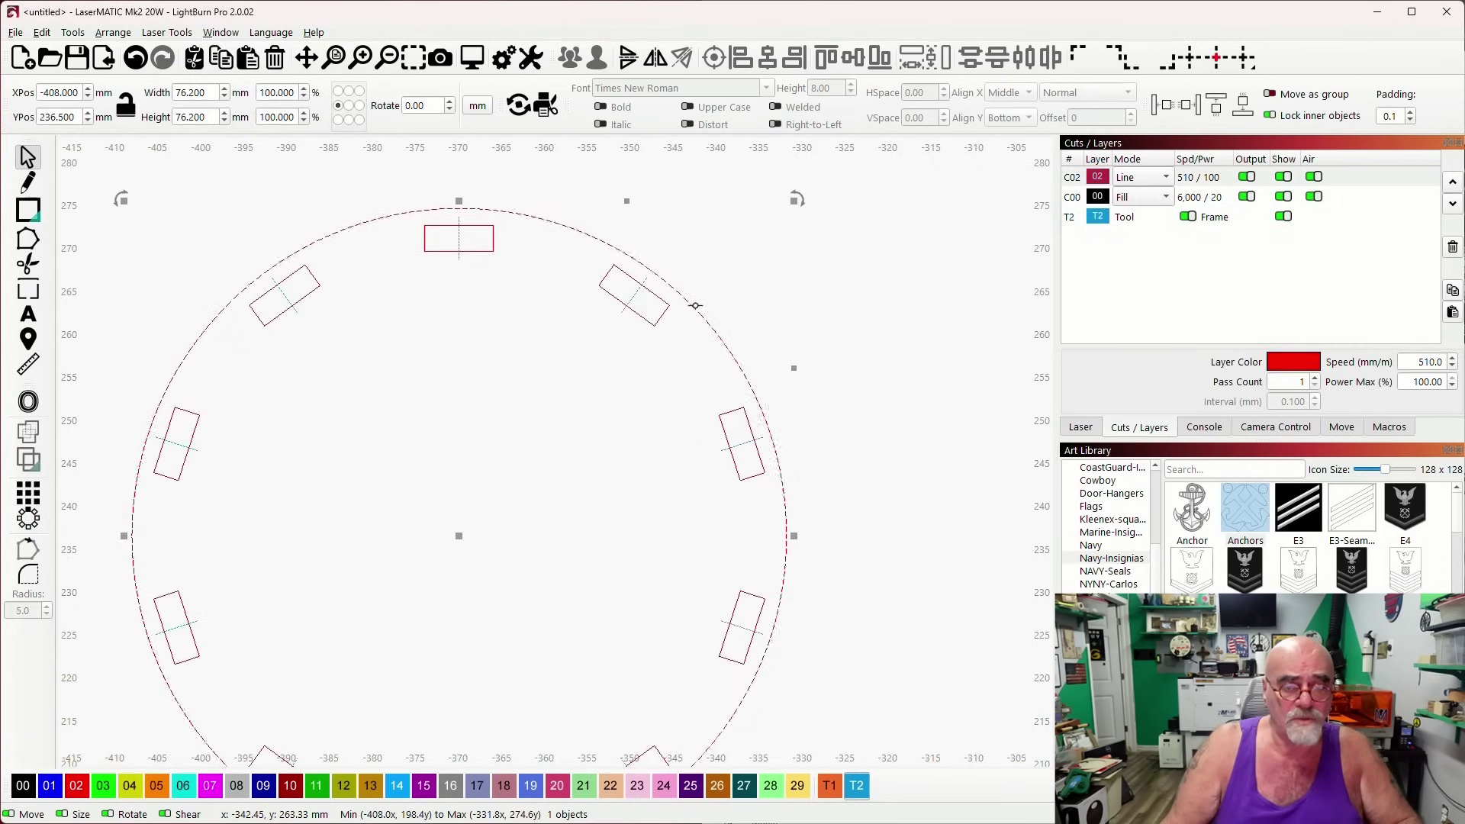